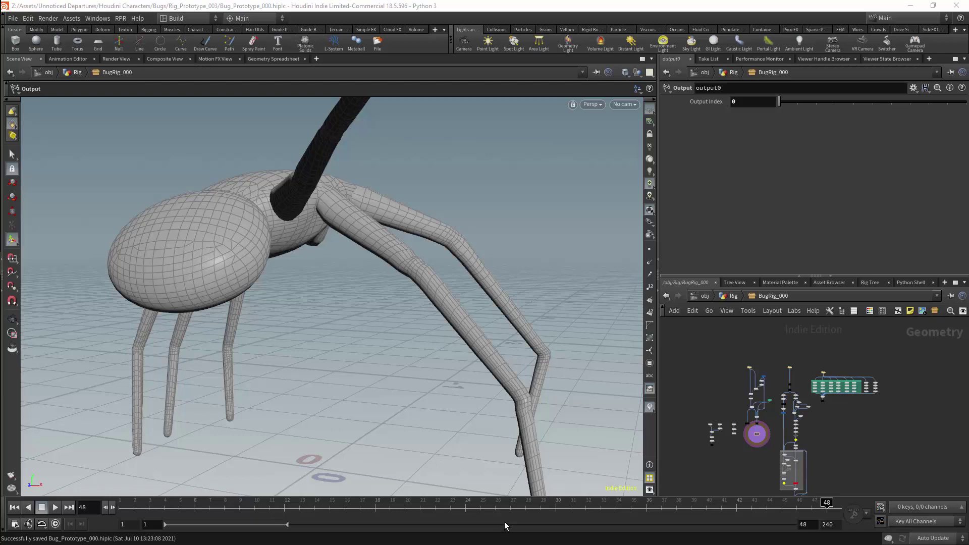
Examine the bug rig in the viewport, including its wireframe display, and look through its node network
{"action": "left_click_drag", "start_coordinate": [392, 234], "coordinate": [450, 238], "text": "alt"}
{"action": "middle_click_drag", "start_coordinate": [710, 457], "coordinate": [722, 380]}
{"action": "middle_click_drag", "start_coordinate": [780, 333], "coordinate": [781, 461]}
{"action": "left_click", "coordinate": [709, 443]}
{"action": "key", "text": "w"}
{"action": "left_click_drag", "start_coordinate": [328, 295], "coordinate": [411, 314], "text": "alt"}
{"action": "middle_click_drag", "start_coordinate": [876, 391], "coordinate": [769, 468]}
{"action": "left_click_drag", "start_coordinate": [749, 405], "coordinate": [826, 439]}
Display the polyreduce1 node's output and set its Count to 113
{"action": "left_click_drag", "start_coordinate": [786, 103], "coordinate": [788, 104]}
{"action": "left_click_drag", "start_coordinate": [500, 227], "coordinate": [388, 306], "text": "alt"}
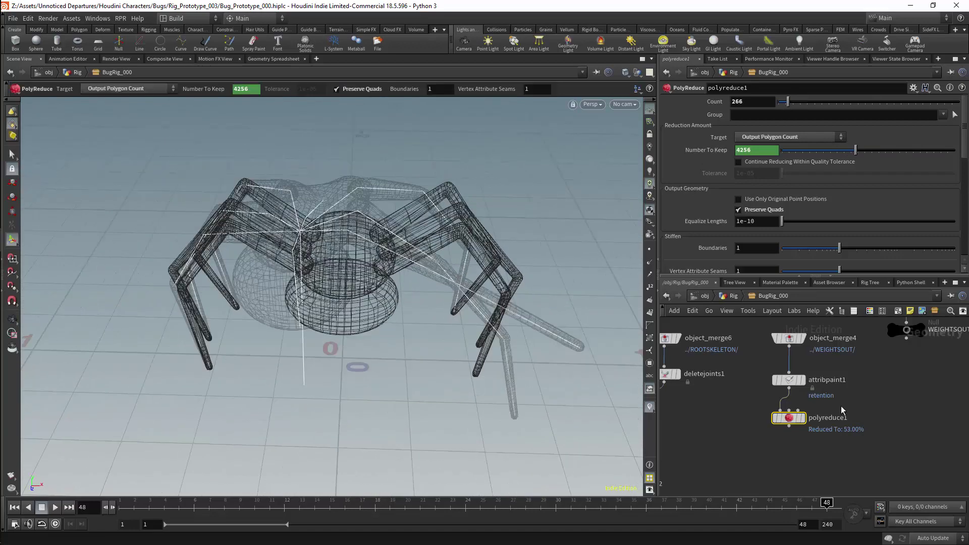
{"action": "left_click", "coordinate": [802, 418]}
{"action": "left_click_drag", "start_coordinate": [444, 227], "coordinate": [485, 222]}
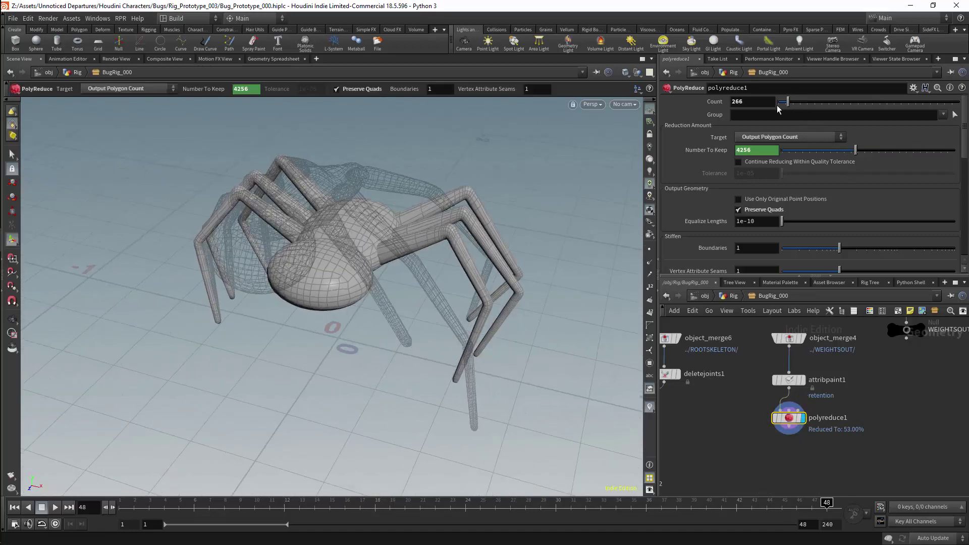
{"action": "mouse_move", "coordinate": [787, 102]}
{"action": "left_mouse_down"}
{"action": "mouse_move", "coordinate": [762, 104]}
{"action": "mouse_move", "coordinate": [782, 103]}
{"action": "left_mouse_up"}
Add a Name node below MeshIn, wire it to MeshIn's output and display it
{"action": "scroll", "coordinate": [859, 379], "scroll_direction": "down", "scroll_amount": 5}
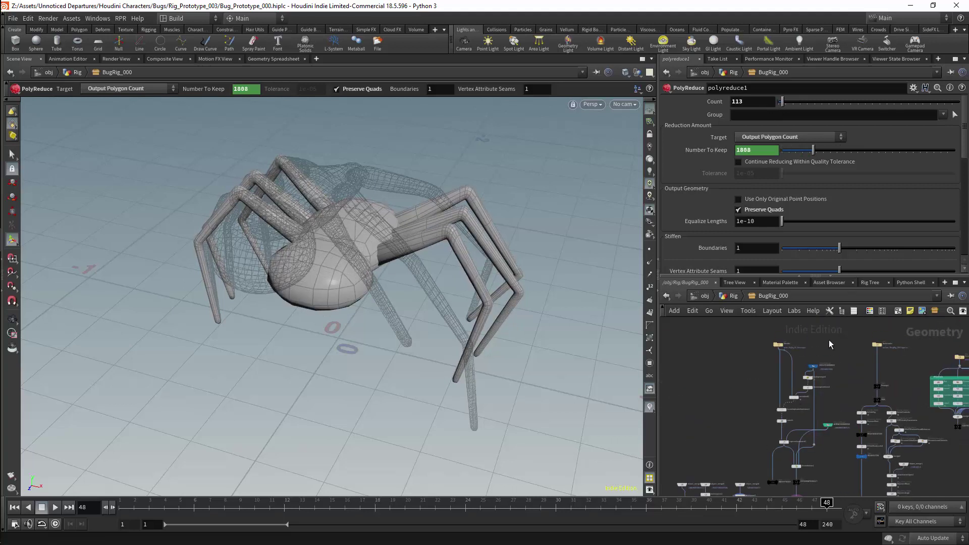
{"action": "middle_click_drag", "start_coordinate": [794, 349], "coordinate": [814, 372]}
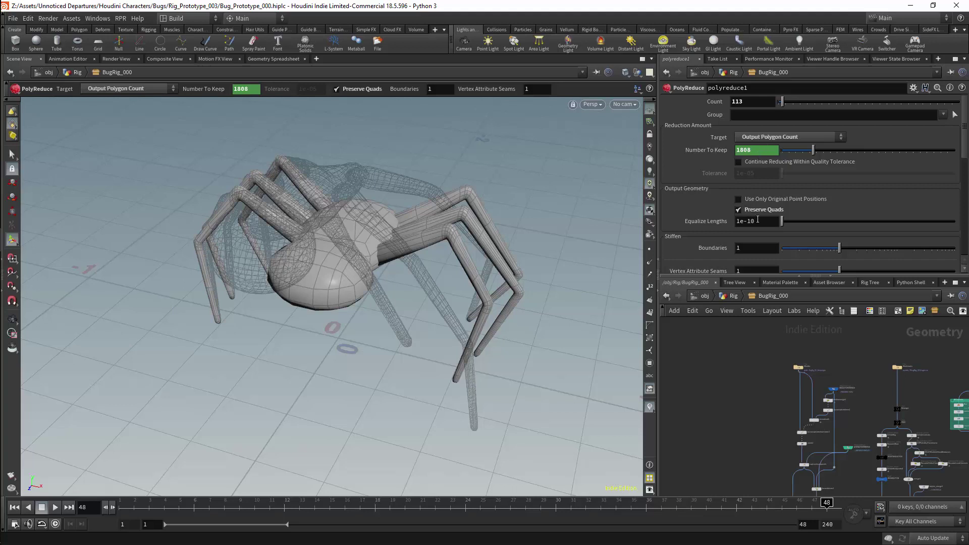
{"action": "scroll", "coordinate": [807, 361], "scroll_direction": "up", "scroll_amount": 6}
{"action": "middle_click_drag", "start_coordinate": [778, 393], "coordinate": [766, 384]}
{"action": "scroll", "coordinate": [761, 368], "scroll_direction": "up", "scroll_amount": 1}
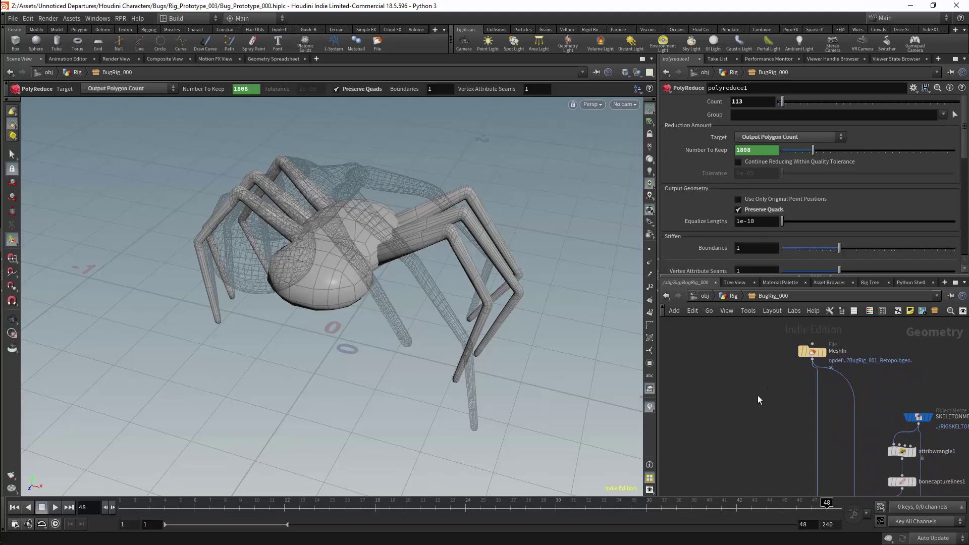
{"action": "key", "text": "Tab"}
{"action": "type", "text": "na"}
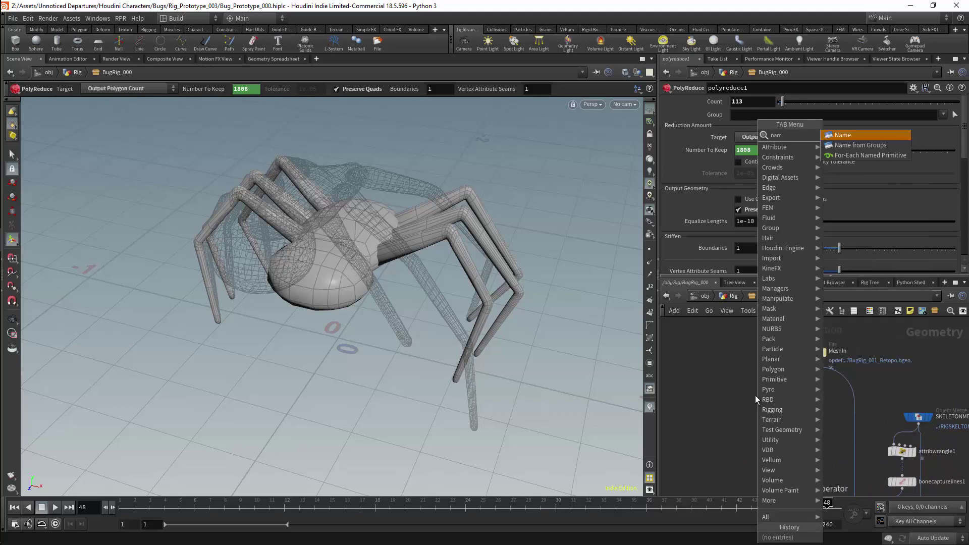
{"action": "key", "text": "Return"}
{"action": "left_click", "coordinate": [789, 395]}
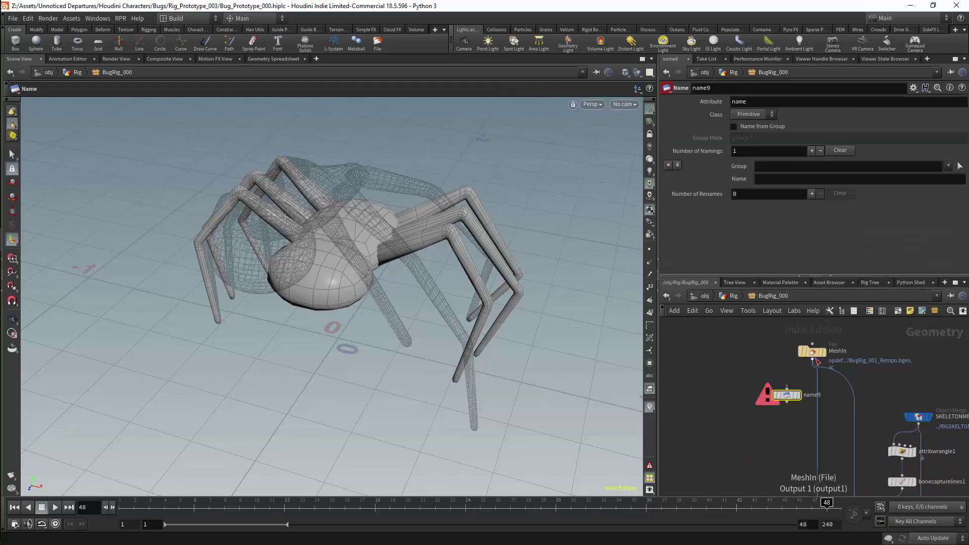
{"action": "left_click_drag", "start_coordinate": [787, 398], "coordinate": [770, 402]}
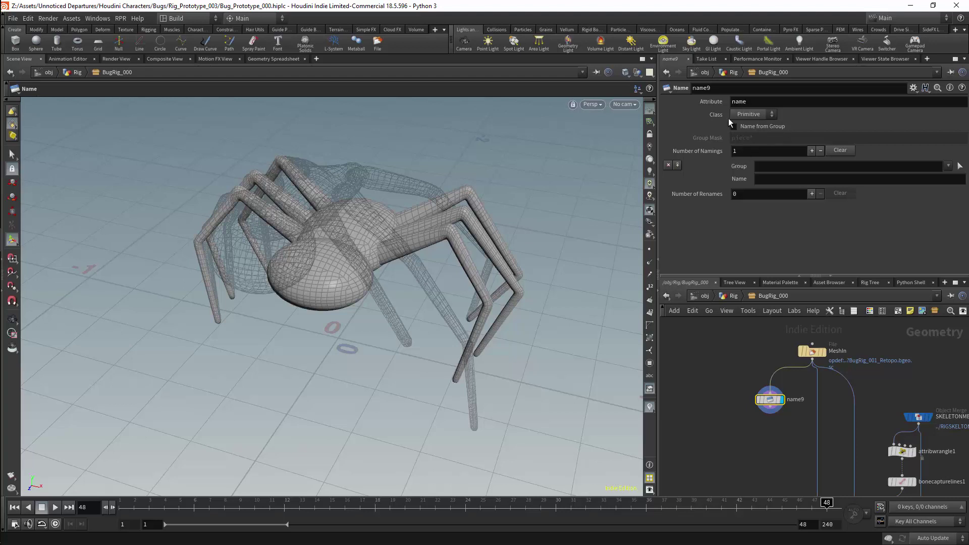
Set the Name value of the new Name node to Insect
{"action": "left_click", "coordinate": [761, 178]}
{"action": "type", "text": "Insect"}
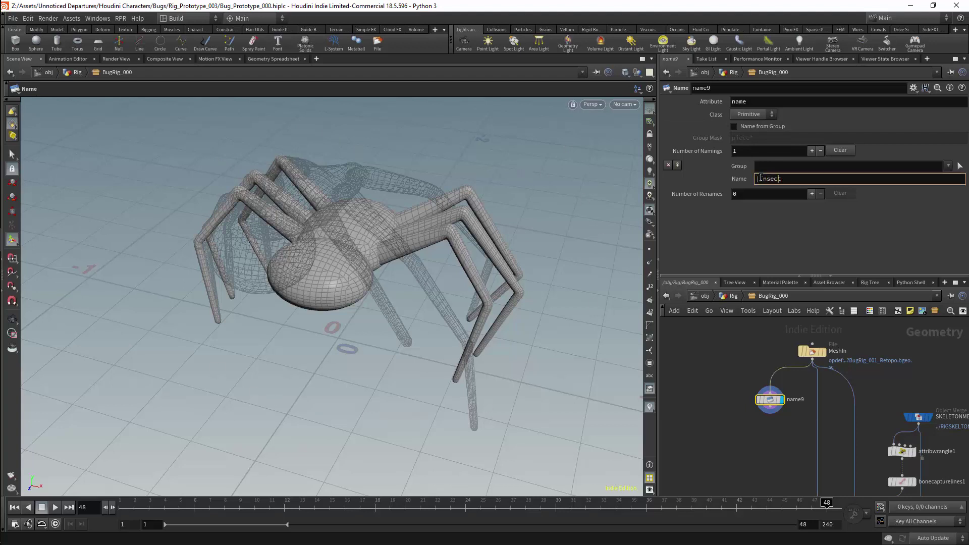
{"action": "key", "text": "Delete"}
{"action": "key", "text": "Return"}
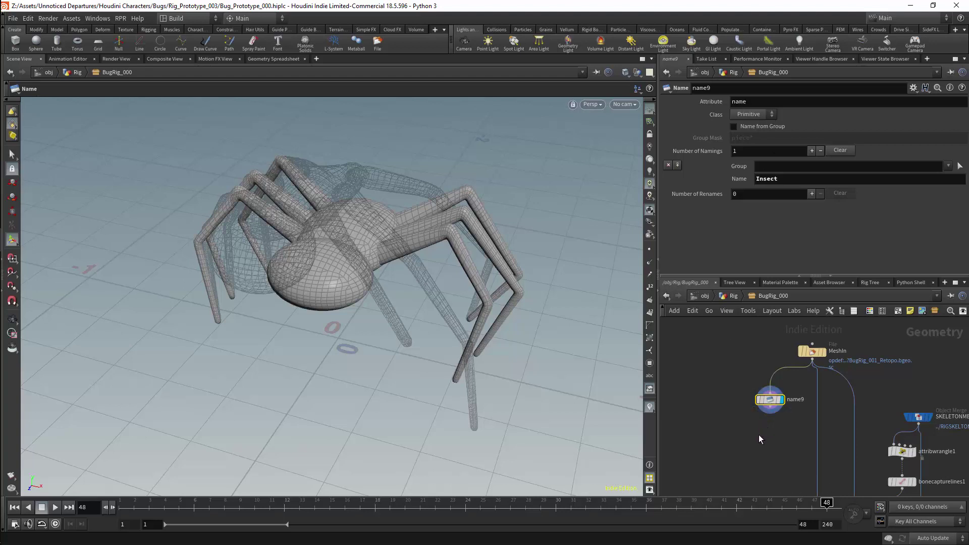
Add a Group Create node wired below the Name node and set its group name to $OS
{"action": "key", "text": "Tab"}
{"action": "type", "text": "grou"}
{"action": "key", "text": "Return"}
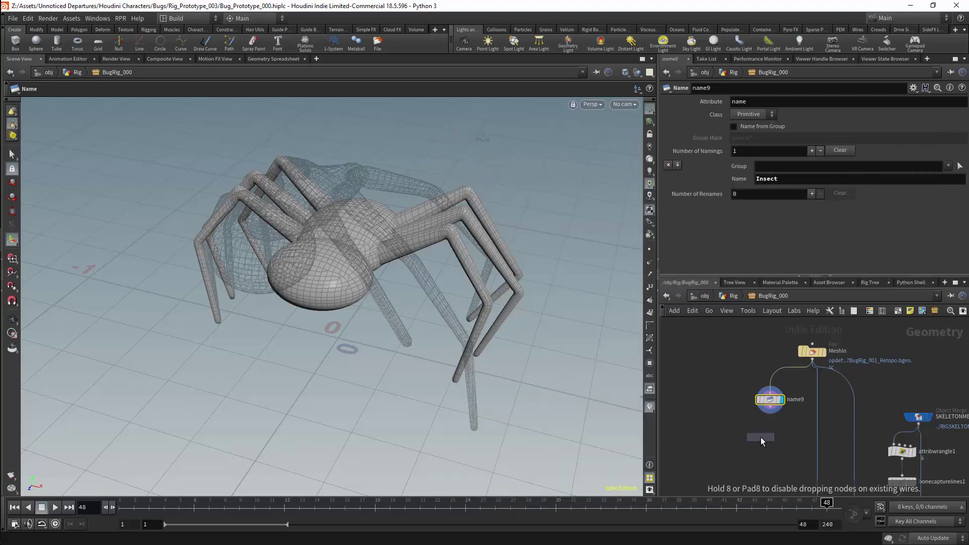
{"action": "left_click", "coordinate": [765, 443]}
{"action": "left_click_drag", "start_coordinate": [770, 407], "coordinate": [771, 430]}
{"action": "left_click_drag", "start_coordinate": [760, 102], "coordinate": [702, 109]}
{"action": "type", "text": "$OS"}
{"action": "key", "text": "Return"}
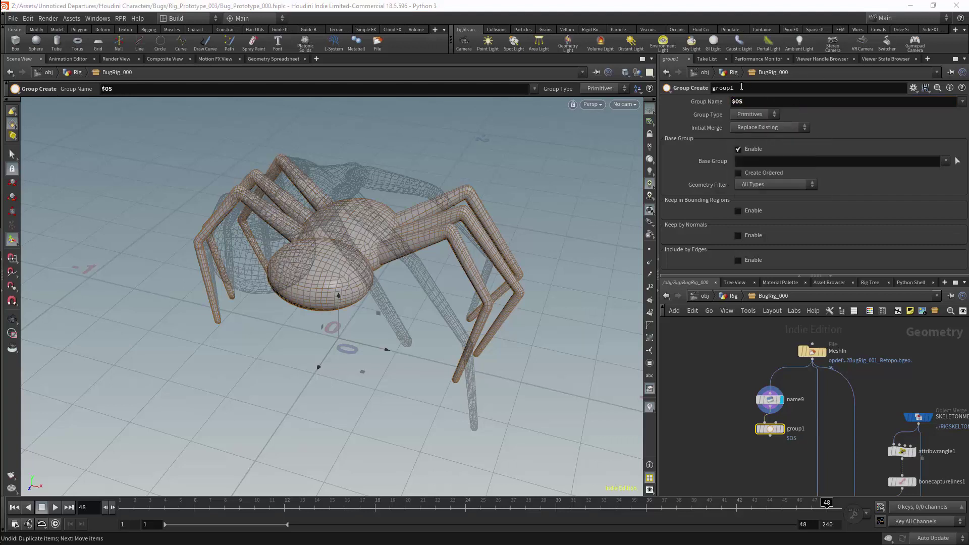
Rename the Group Create node to Abdomen and display its output
{"action": "left_click", "coordinate": [743, 88]}
{"action": "type", "text": "Abdomen"}
{"action": "key", "text": "Return"}
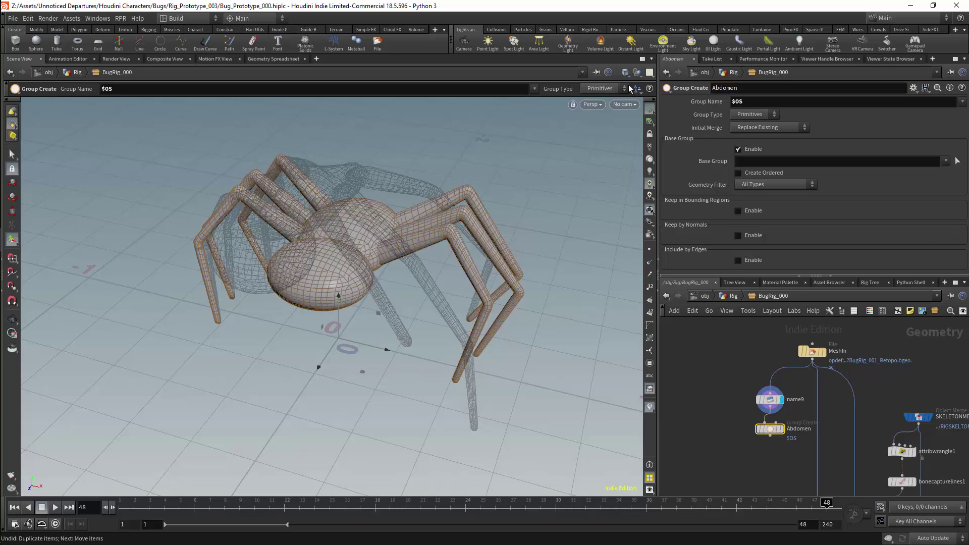
{"action": "left_click", "coordinate": [781, 428]}
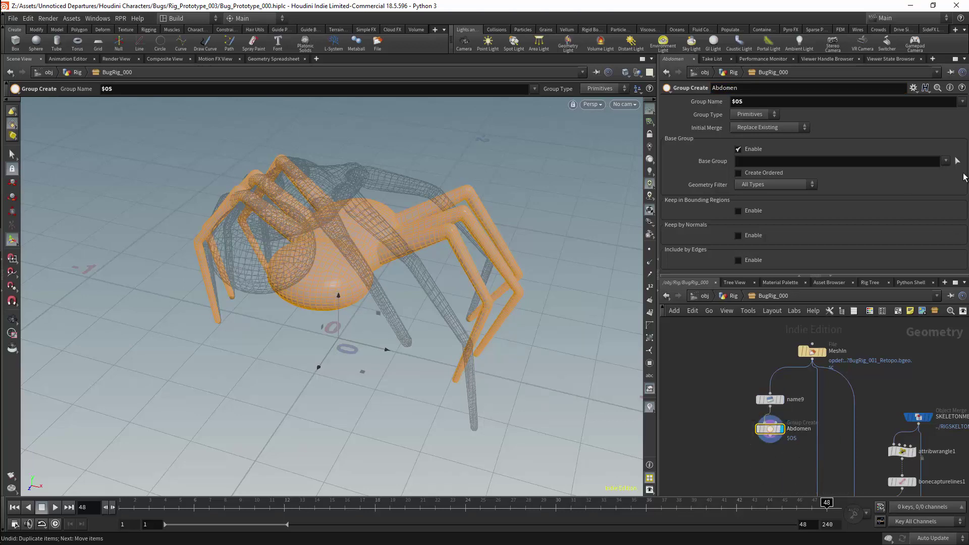
Set the Abdomen node's base group to all primitives of the central body segment, 6999-8018
{"action": "left_click", "coordinate": [958, 161]}
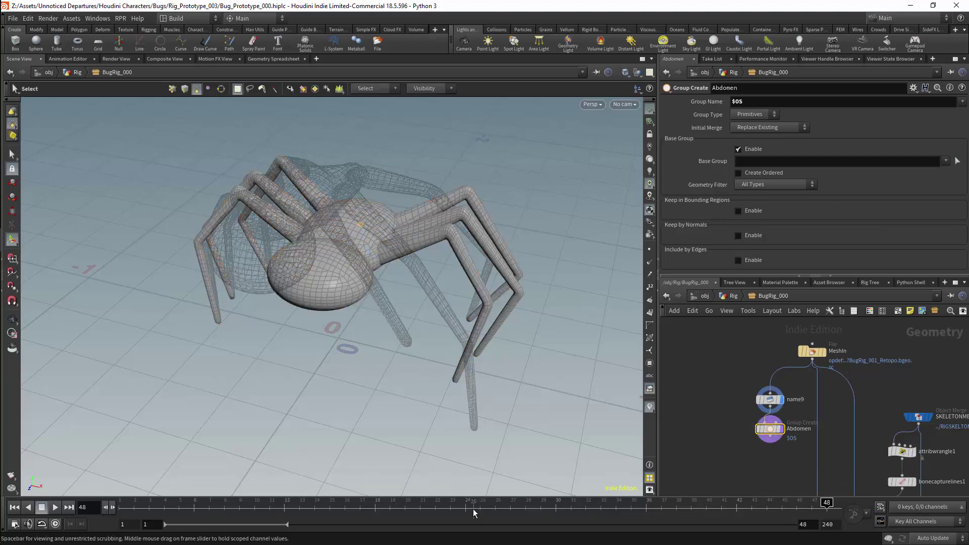
{"action": "key", "text": "shift+g"}
{"action": "key", "text": "shift+g"}
{"action": "key", "text": "shift+g"}
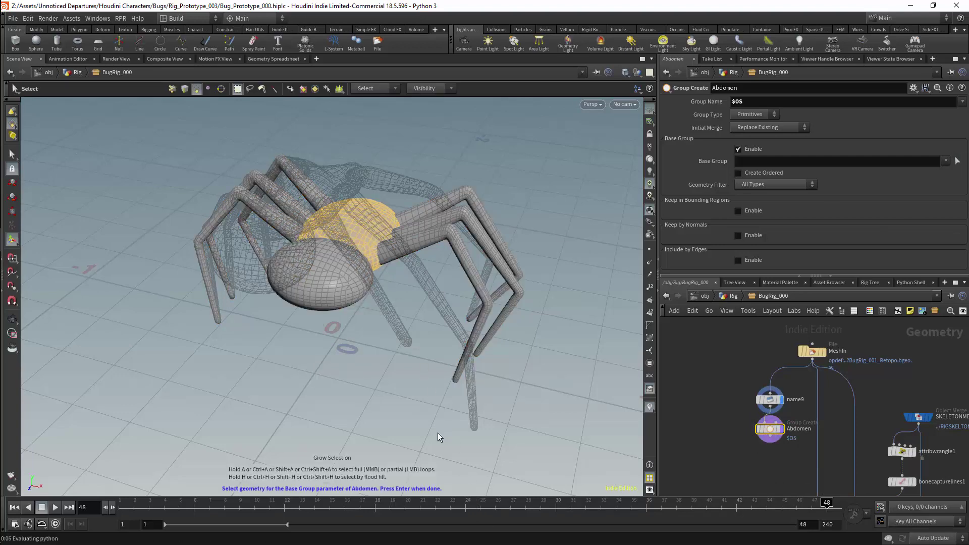
{"action": "key", "text": "Return"}
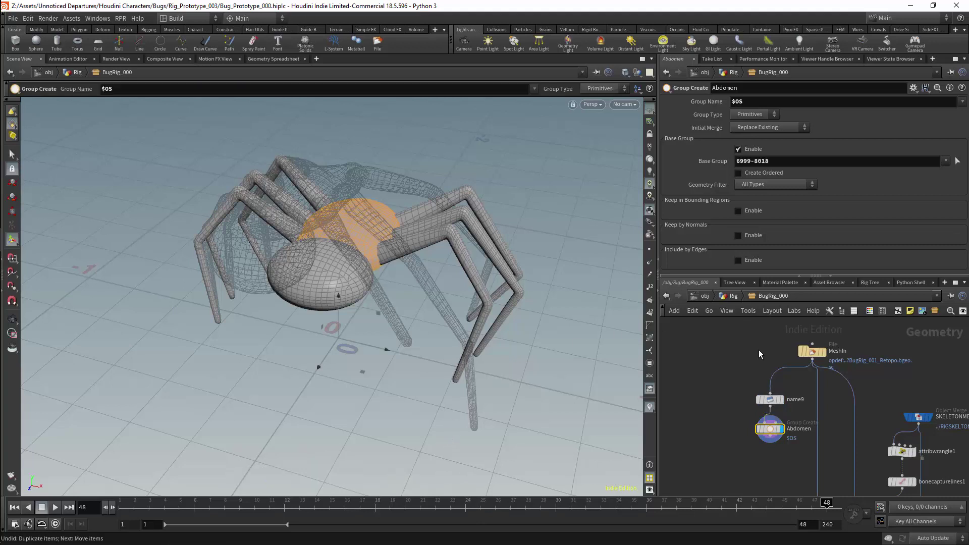
Duplicate the Abdomen group node directly below it in the chain and rename the copy to Head
{"action": "left_click_drag", "start_coordinate": [774, 433], "coordinate": [777, 454], "text": "alt"}
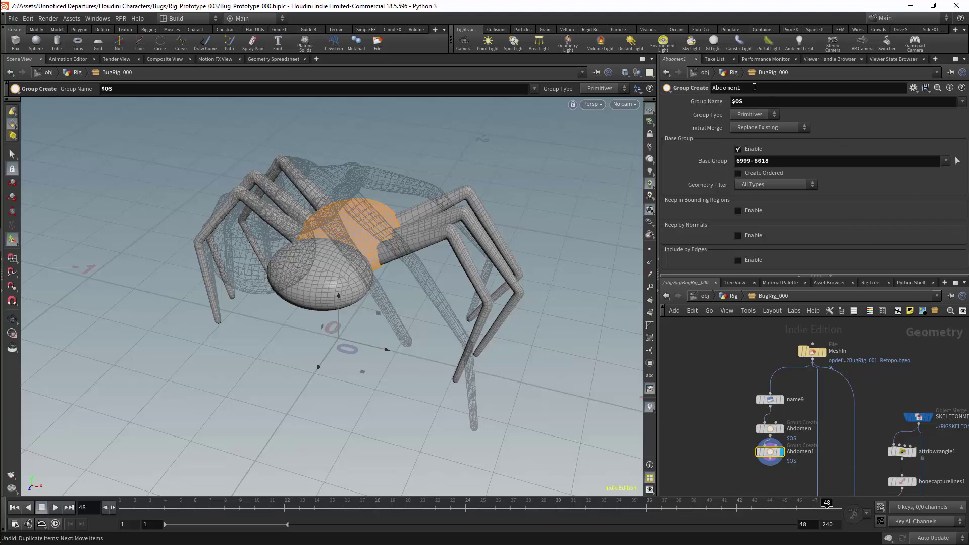
{"action": "left_click_drag", "start_coordinate": [754, 88], "coordinate": [631, 92]}
{"action": "type", "text": "Head"}
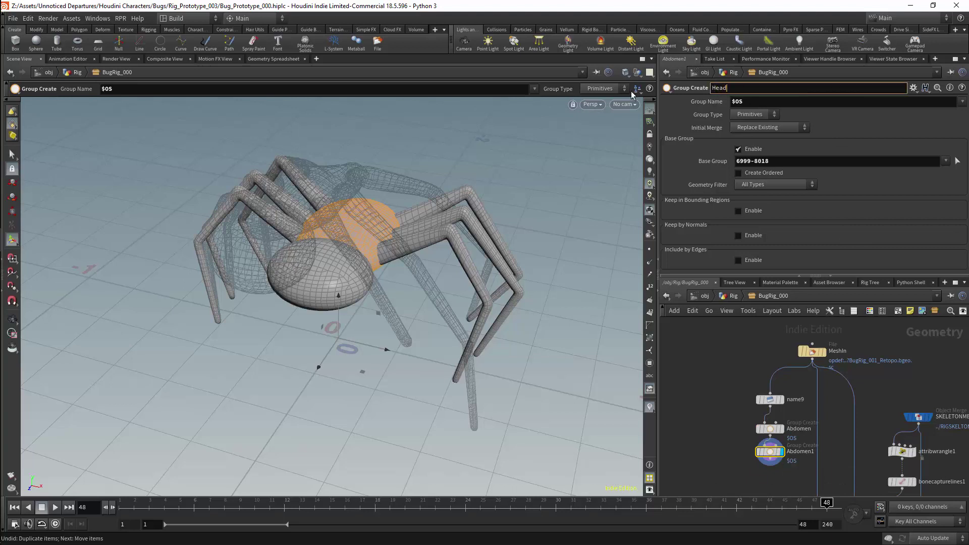
{"action": "key", "text": "Return"}
Set the Head node's base group to all primitives of the large front oval, 6098-6998
{"action": "left_click", "coordinate": [958, 161]}
{"action": "left_click", "coordinate": [333, 274]}
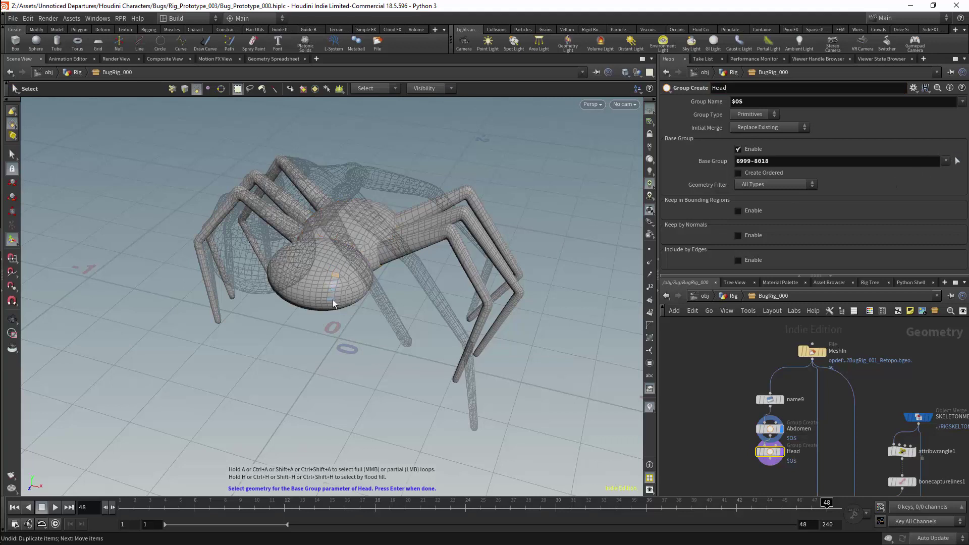
{"action": "key", "text": "shift+g"}
{"action": "key", "text": "shift+g"}
{"action": "key", "text": "shift+g"}
{"action": "key", "text": "shift+g"}
{"action": "key", "text": "shift+g"}
{"action": "key", "text": "shift+g"}
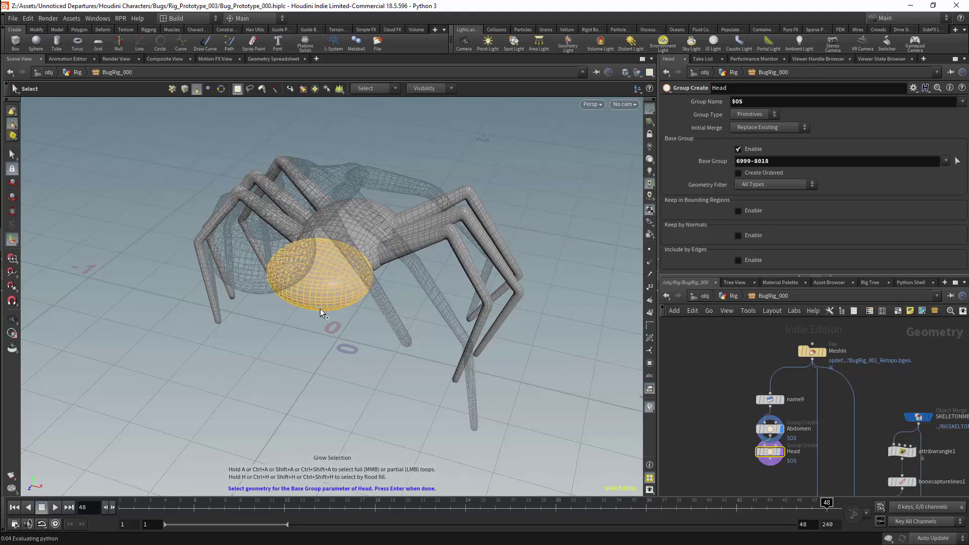
{"action": "key", "text": "Return"}
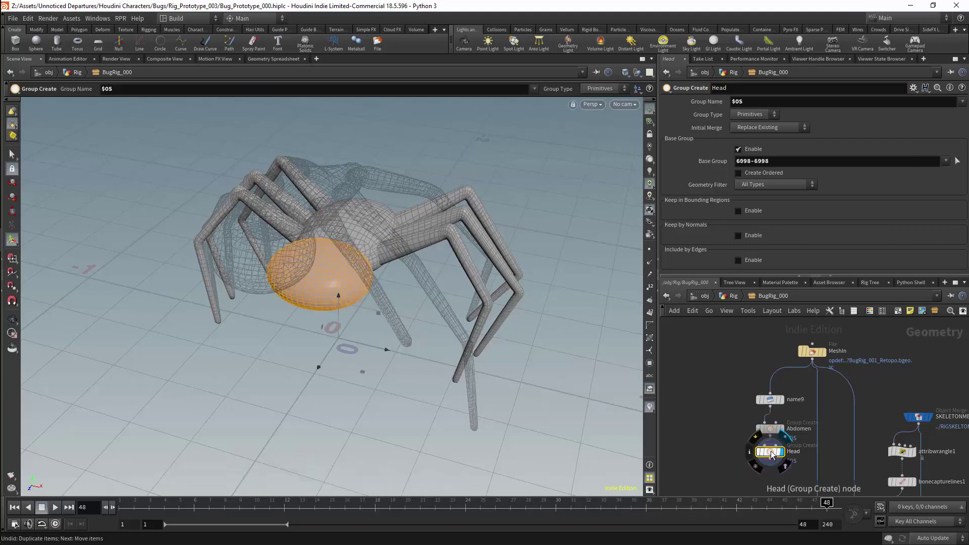
Duplicate the Head group node below it in the chain and rename the copy to Legs
{"action": "left_click_drag", "start_coordinate": [771, 463], "coordinate": [765, 469]}
{"action": "left_click_drag", "start_coordinate": [753, 87], "coordinate": [601, 99]}
{"action": "type", "text": "Legs"}
{"action": "key", "text": "Return"}
Set the Legs node's base group to the primitives of all the bug's legs, 0-6097
{"action": "left_click", "coordinate": [957, 161]}
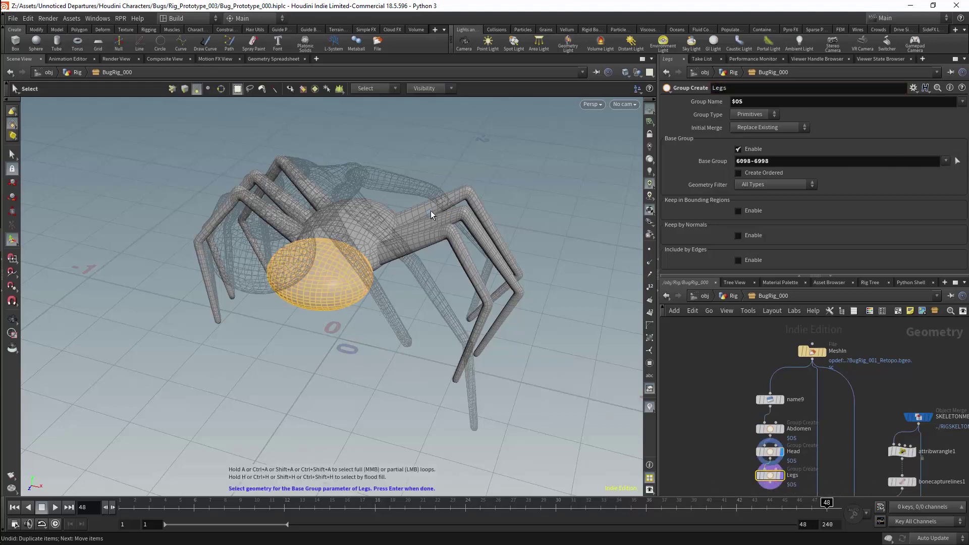
{"action": "left_click", "coordinate": [434, 223], "text": "shift"}
{"action": "left_click", "coordinate": [427, 237], "text": "shift"}
{"action": "key", "text": "shift+g"}
{"action": "key", "text": "shift+g"}
{"action": "key", "text": "shift+g"}
{"action": "key", "text": "shift+g"}
{"action": "key", "text": "shift+g"}
{"action": "key", "text": "Return"}
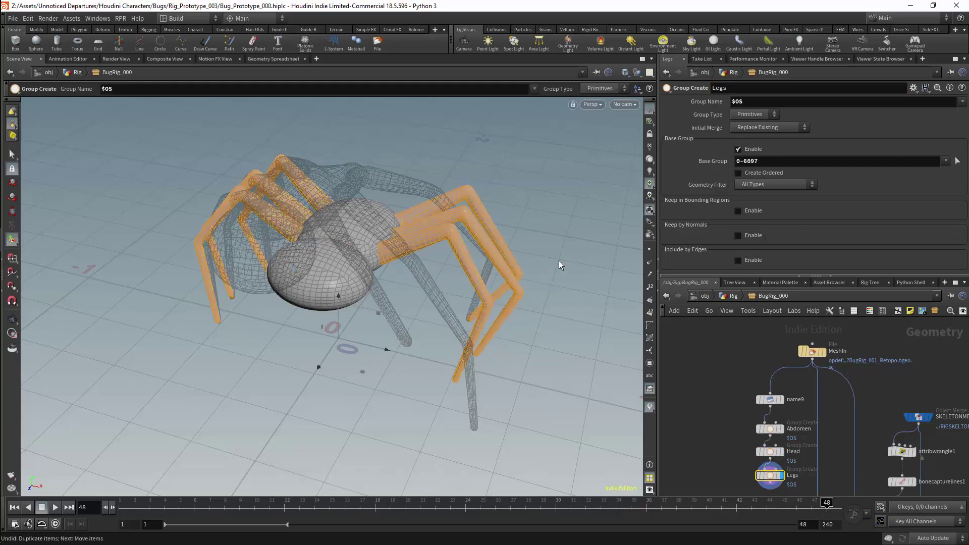
Add a Material Network node beside the Name and group node chain
{"action": "middle_click_drag", "start_coordinate": [730, 448], "coordinate": [746, 388]}
{"action": "left_click_drag", "start_coordinate": [344, 214], "coordinate": [368, 179], "text": "alt"}
{"action": "mouse_move", "coordinate": [732, 392]}
{"action": "middle_mouse_down"}
{"action": "mouse_move", "coordinate": [762, 402]}
{"action": "mouse_move", "coordinate": [729, 403]}
{"action": "middle_mouse_up"}
{"action": "scroll", "coordinate": [727, 397], "scroll_direction": "down", "scroll_amount": 2}
{"action": "key", "text": "Tab"}
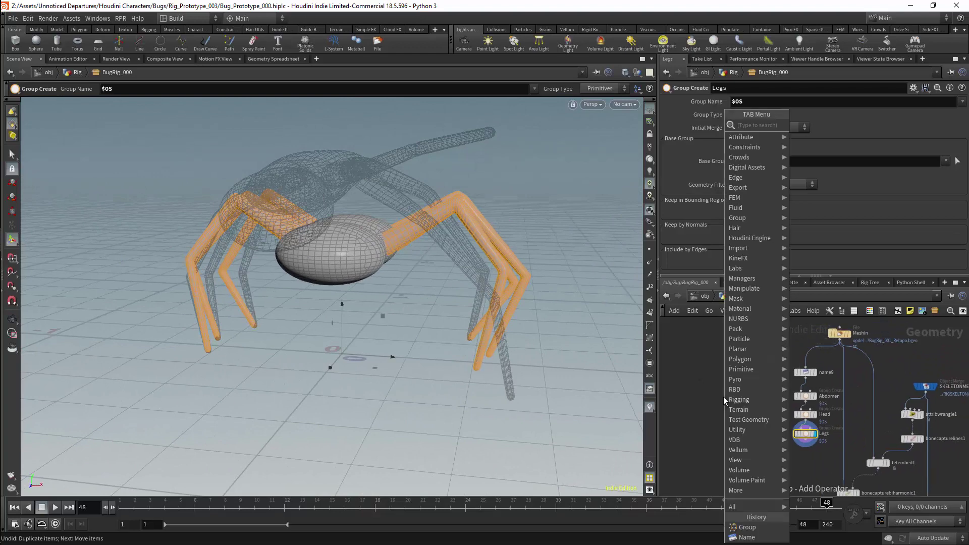
{"action": "type", "text": "matn"}
{"action": "key", "text": "Return"}
{"action": "left_click", "coordinate": [743, 380]}
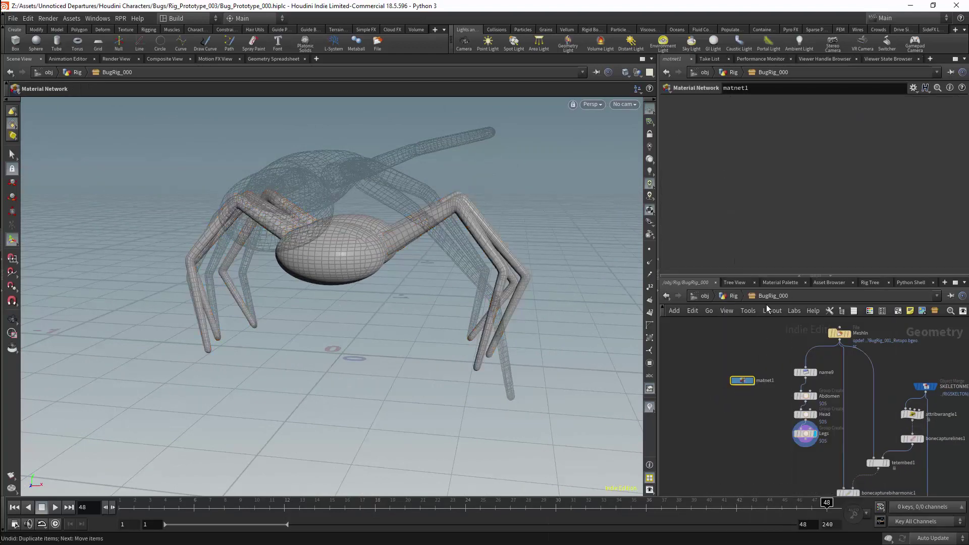
Rename the material network node to InsectMaterials
{"action": "left_click", "coordinate": [768, 382]}
{"action": "type", "text": "InsectMateri"}
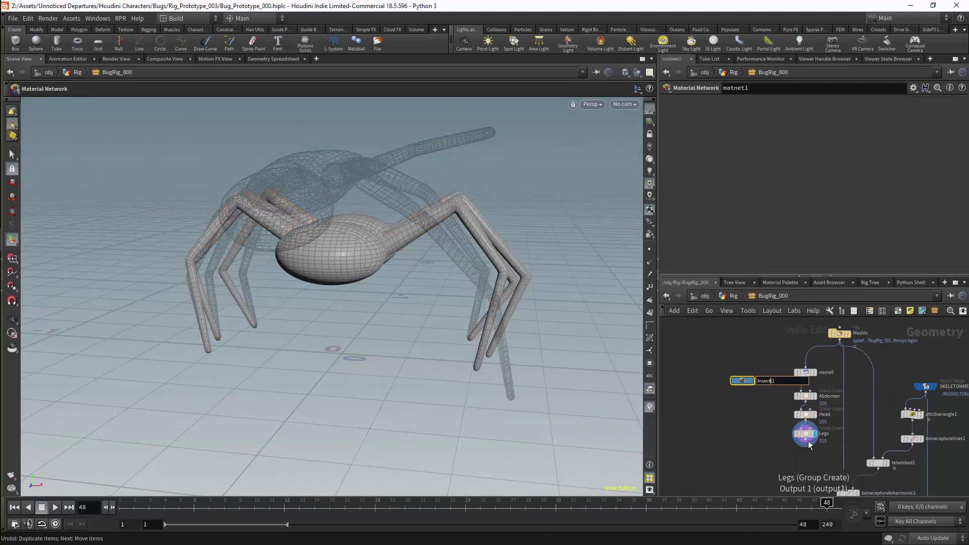
{"action": "type", "text": "ials"}
{"action": "key", "text": "Delete"}
{"action": "key", "text": "Return"}
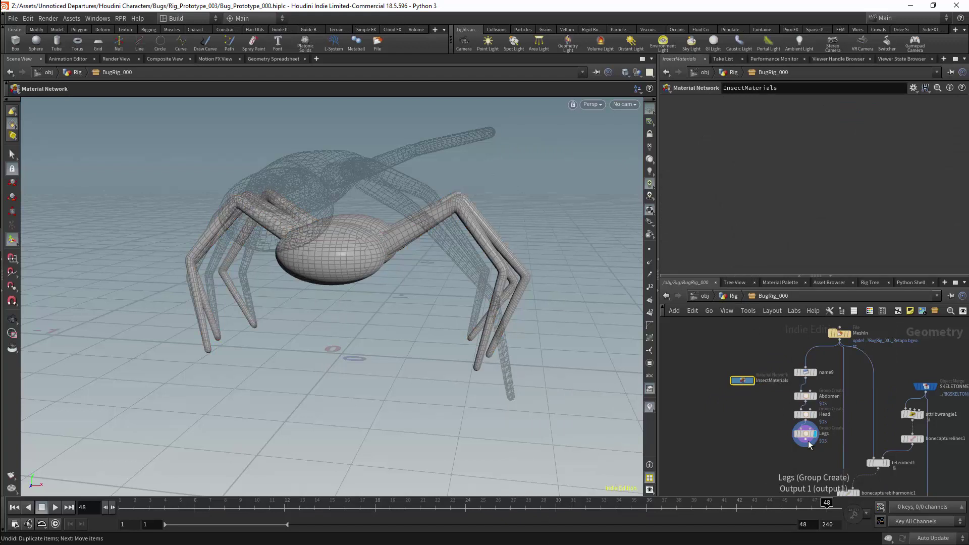
Enter the InsectMaterials network and add a Principled Shader
{"action": "double_click", "coordinate": [741, 381]}
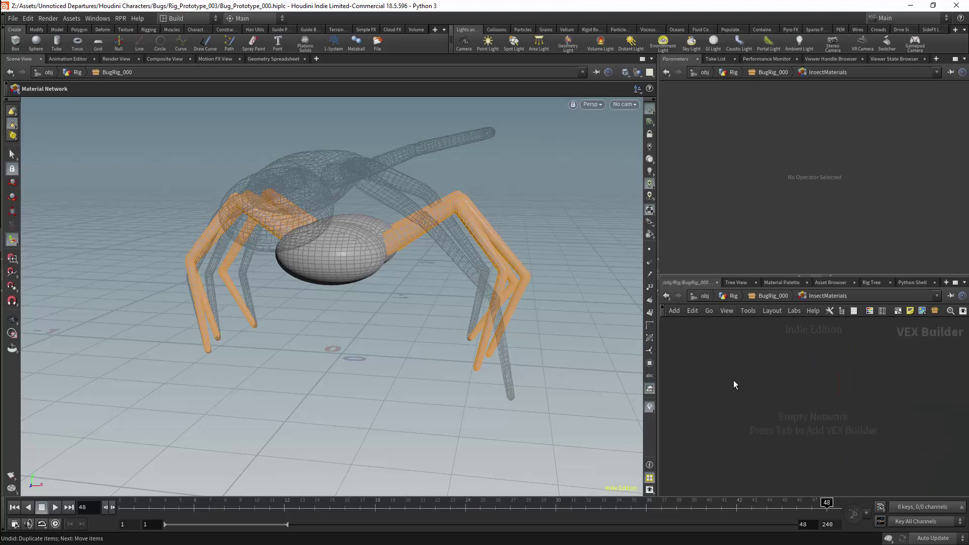
{"action": "key", "text": "Tab"}
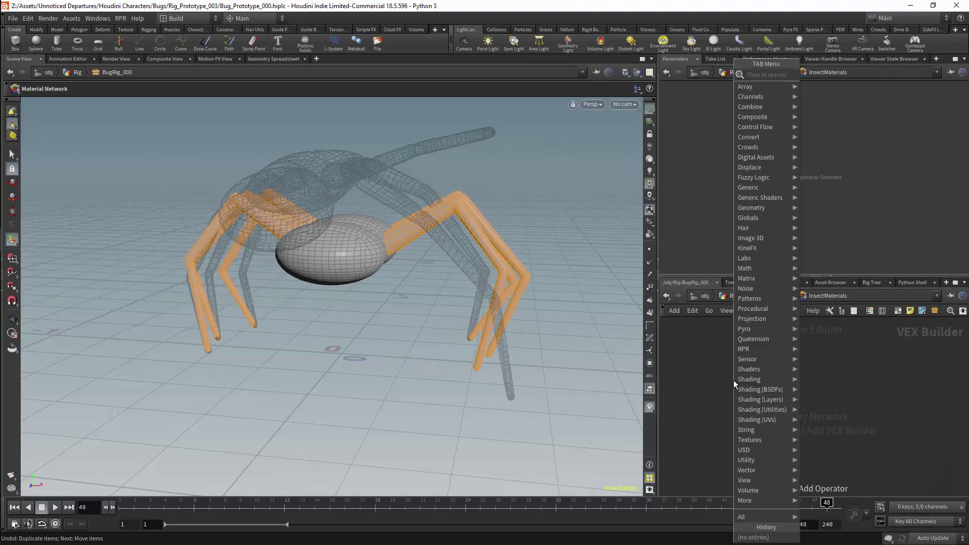
{"action": "mouse_move", "coordinate": [762, 369]}
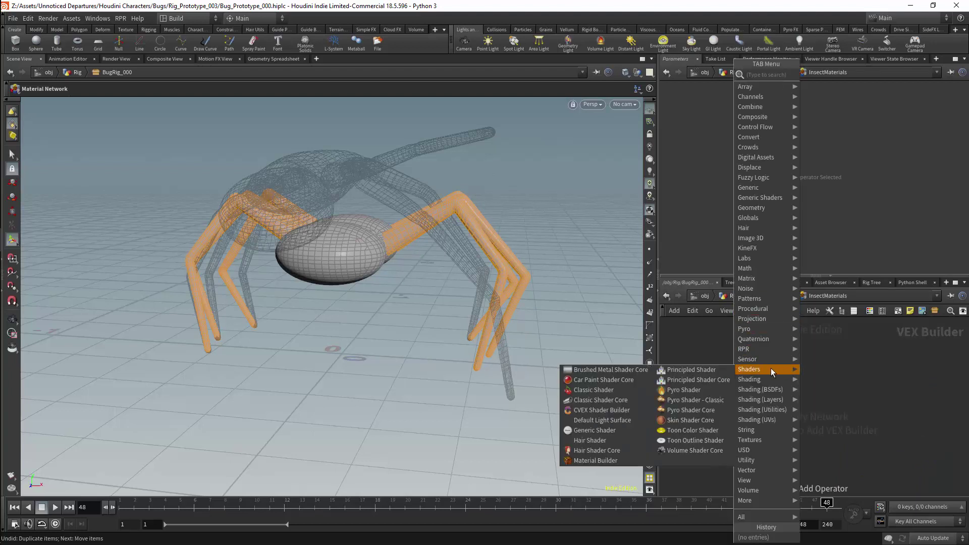
{"action": "left_click", "coordinate": [700, 370]}
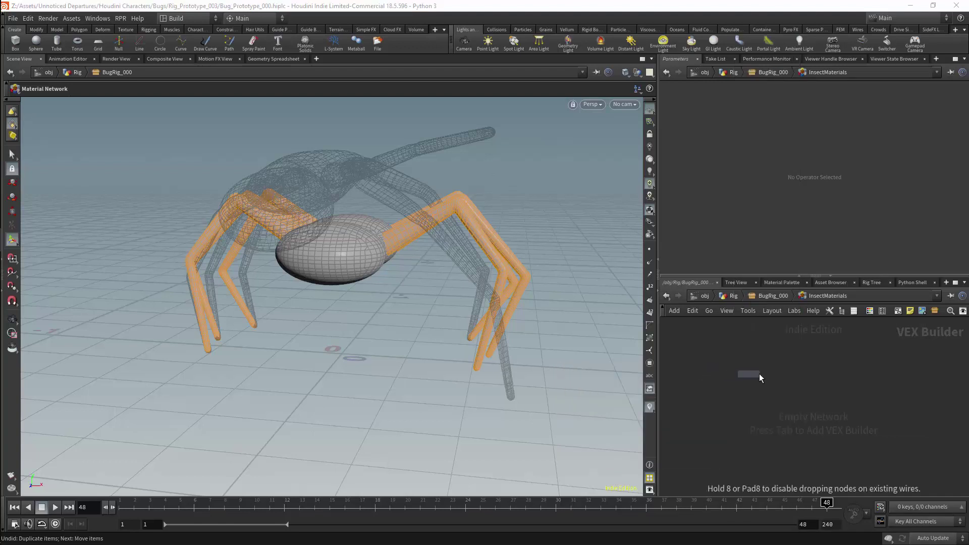
{"action": "left_click", "coordinate": [771, 369]}
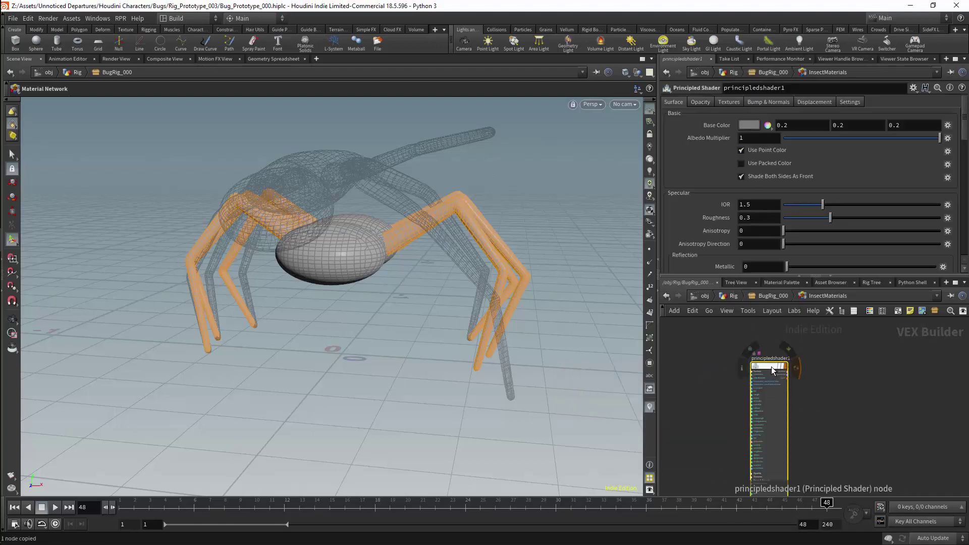
Copy the principled shader to make three in total and space them out in a row
{"action": "key", "text": "ctrl+c"}
{"action": "key", "text": "ctrl+v"}
{"action": "left_click", "coordinate": [868, 366]}
{"action": "left_click_drag", "start_coordinate": [784, 355], "coordinate": [833, 420]}
{"action": "left_click_drag", "start_coordinate": [860, 368], "coordinate": [887, 365]}
{"action": "left_click_drag", "start_coordinate": [770, 365], "coordinate": [738, 364]}
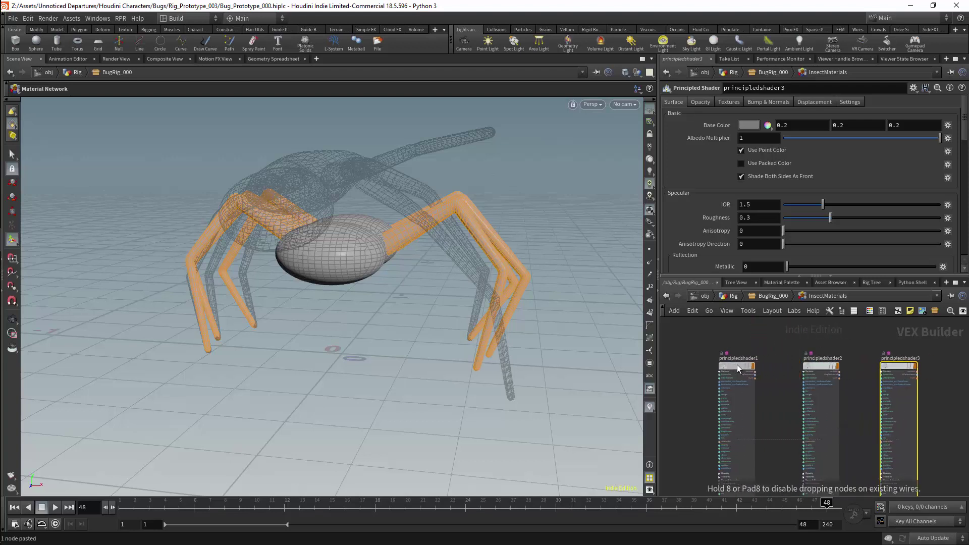
Rename the first principled shader, principledshader1, to Abdomen
{"action": "double_click", "coordinate": [739, 359]}
{"action": "type", "text": "Abdomen"}
{"action": "key", "text": "Return"}
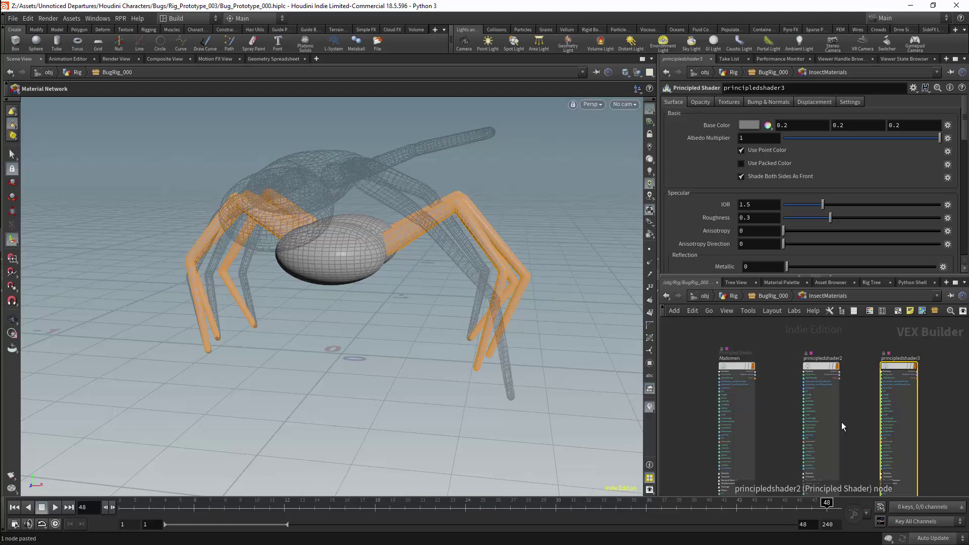
Set the Abdomen shader's base color to dark yellow, RGB 0.5, 0.25, 0
{"action": "left_click", "coordinate": [749, 125]}
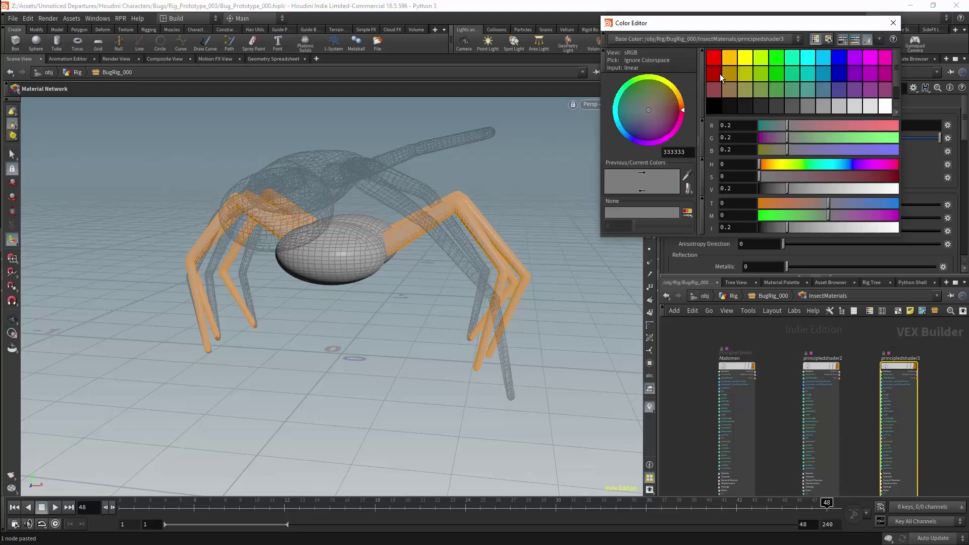
{"action": "left_click", "coordinate": [725, 72]}
{"action": "left_click", "coordinate": [737, 365]}
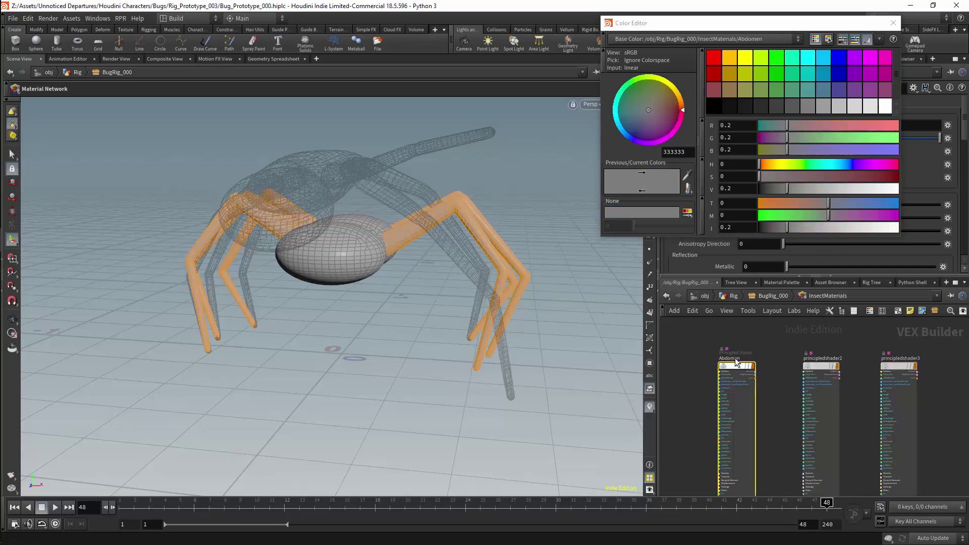
{"action": "left_click", "coordinate": [893, 23]}
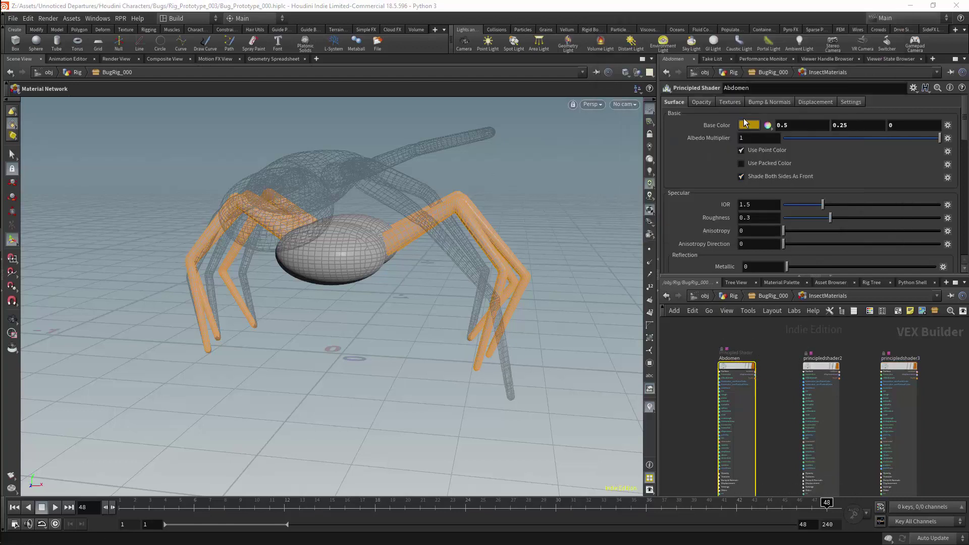
Rename principledshader2 to Head and set its base color to dark red, RGB 0.5, 0, 0
{"action": "left_click", "coordinate": [812, 365]}
{"action": "left_click", "coordinate": [821, 358]}
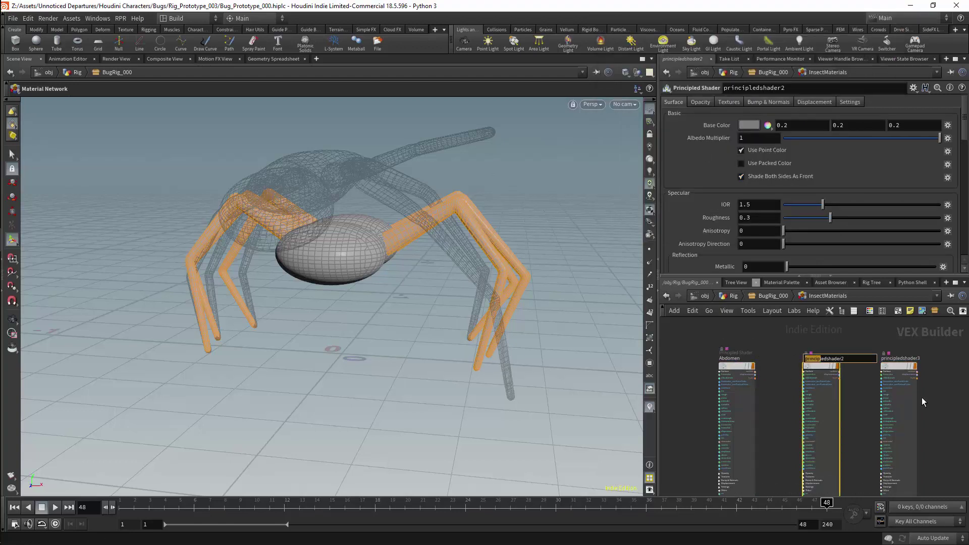
{"action": "type", "text": "Head"}
{"action": "key", "text": "shift+End"}
{"action": "key", "text": "Delete"}
{"action": "key", "text": "Return"}
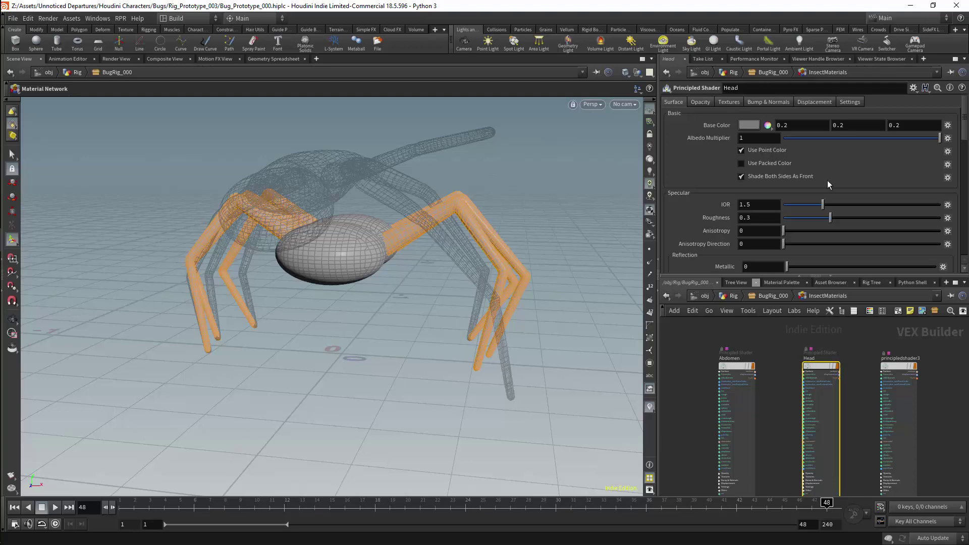
{"action": "left_click", "coordinate": [748, 125]}
{"action": "left_click", "coordinate": [710, 79]}
{"action": "left_click", "coordinate": [894, 20]}
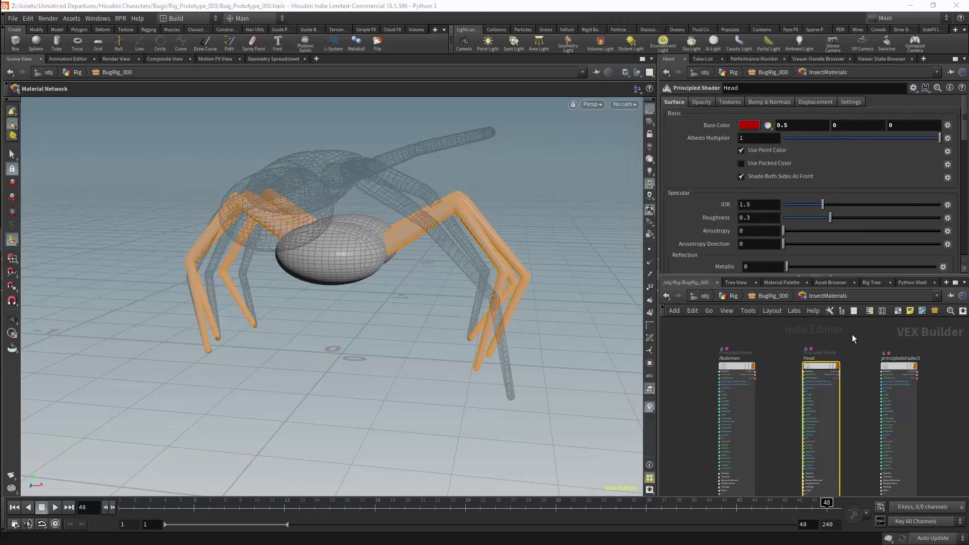
Rename principledshader3 to Legs and set its base color to near-black, RGB 0.0125, 0.0125, 0.0125
{"action": "left_click", "coordinate": [897, 365]}
{"action": "left_click", "coordinate": [901, 358]}
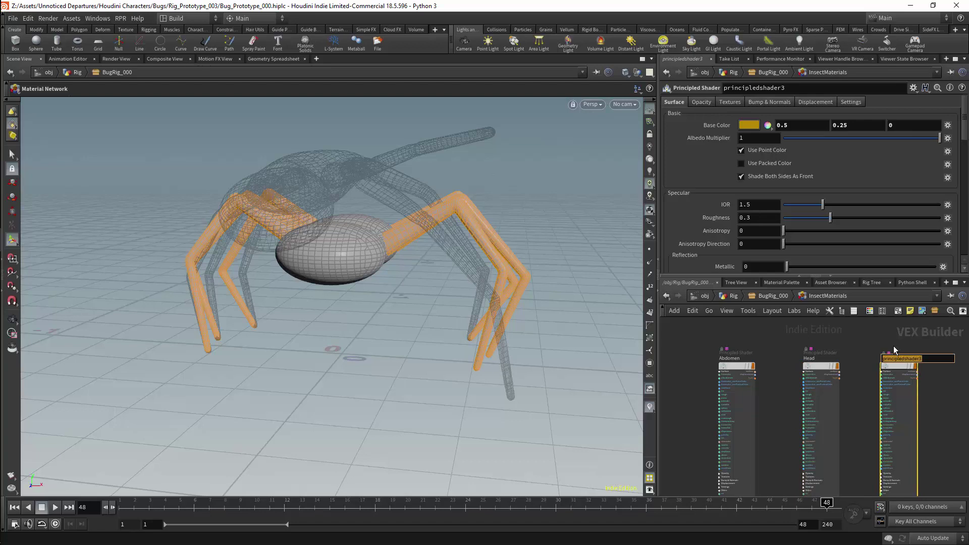
{"action": "type", "text": "Legs"}
{"action": "key", "text": "Return"}
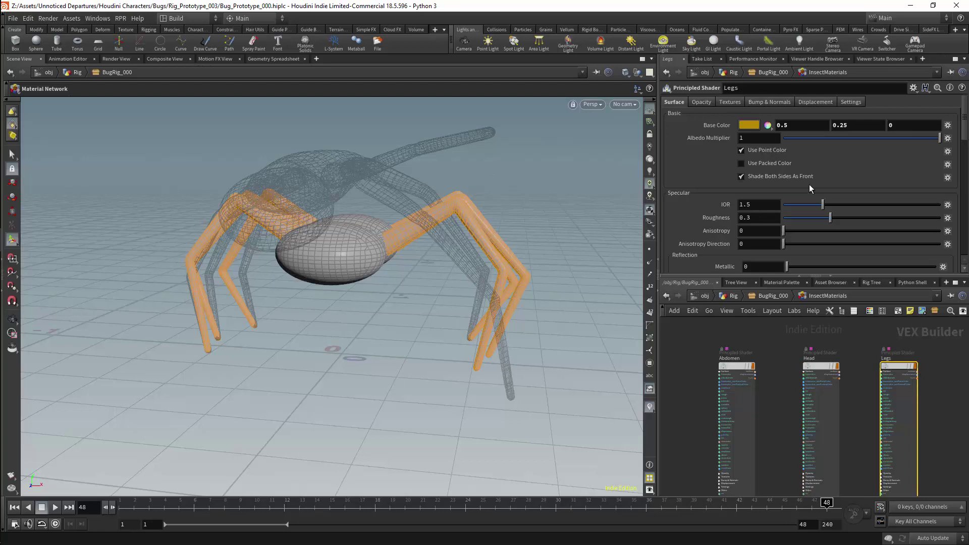
{"action": "left_click", "coordinate": [750, 125]}
{"action": "left_click", "coordinate": [747, 107]}
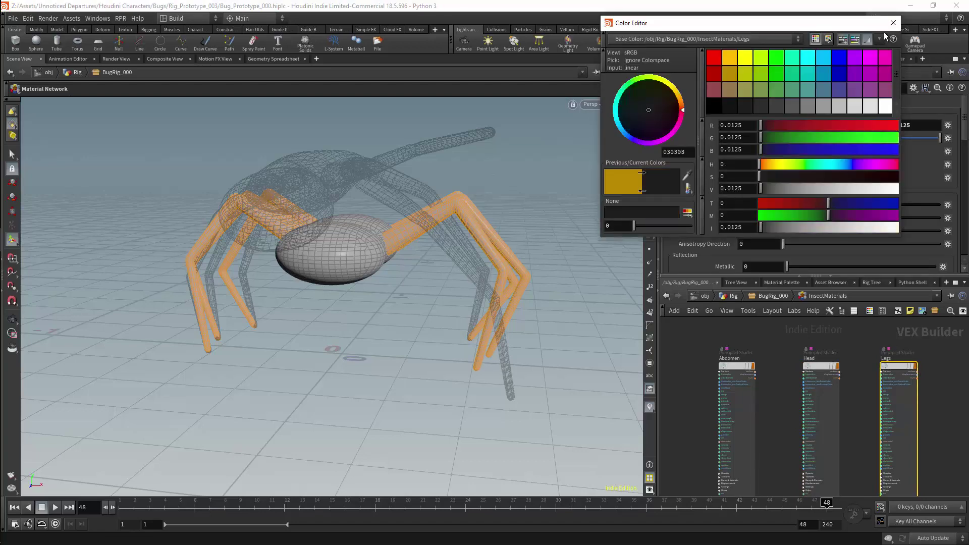
{"action": "left_click", "coordinate": [896, 16]}
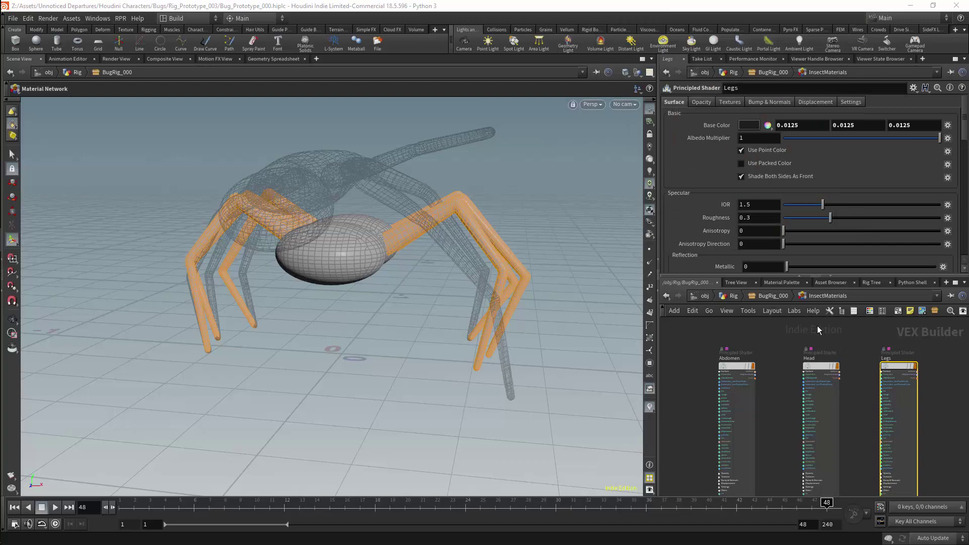
Return to the BugRig_000 network and add a Name node connected directly beneath the Legs group node
{"action": "left_click", "coordinate": [774, 296]}
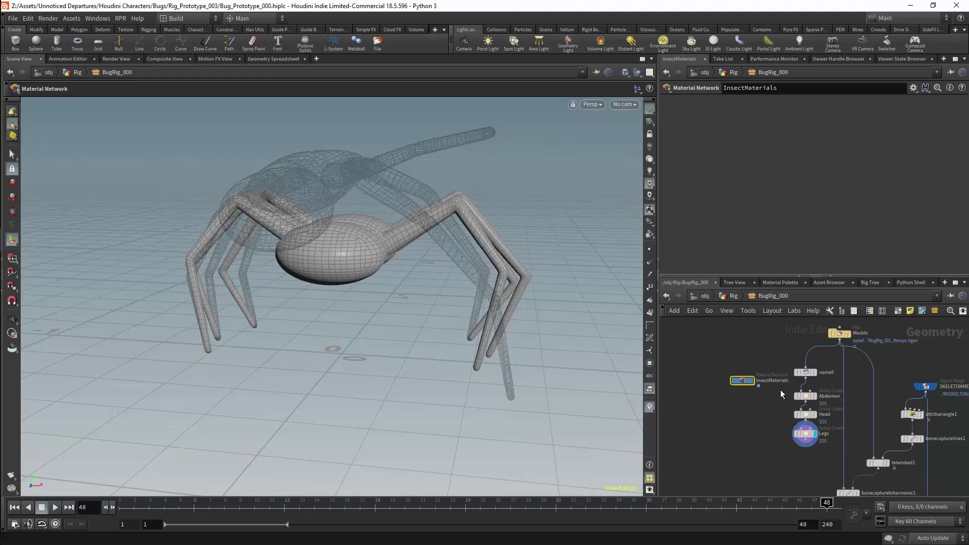
{"action": "middle_click_drag", "start_coordinate": [779, 447], "coordinate": [773, 396]}
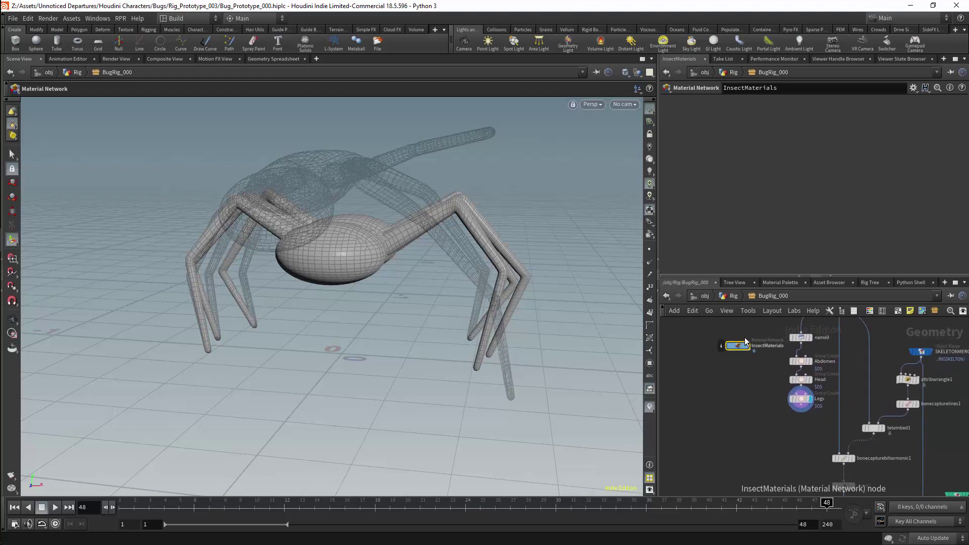
{"action": "key", "text": "Escape"}
{"action": "left_click_drag", "start_coordinate": [429, 222], "coordinate": [368, 235]}
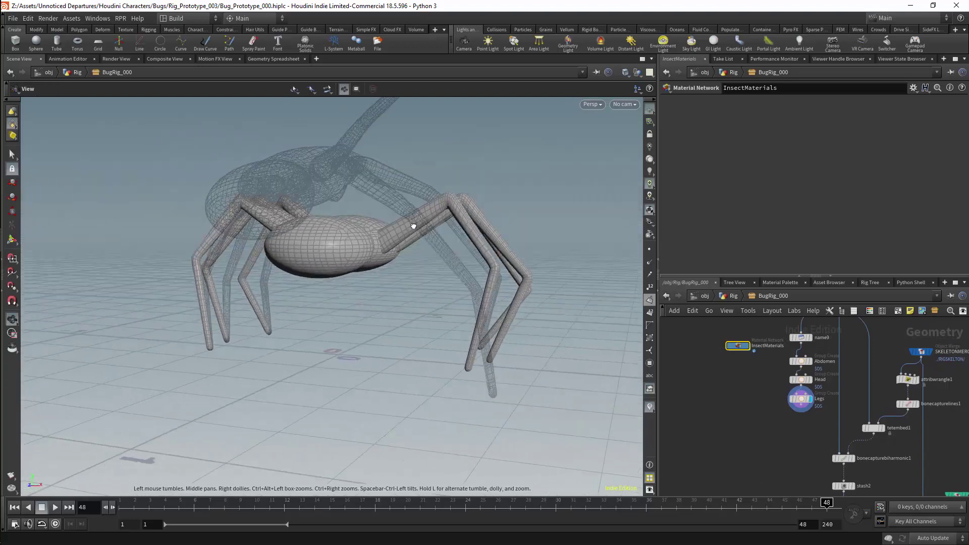
{"action": "key", "text": "Return"}
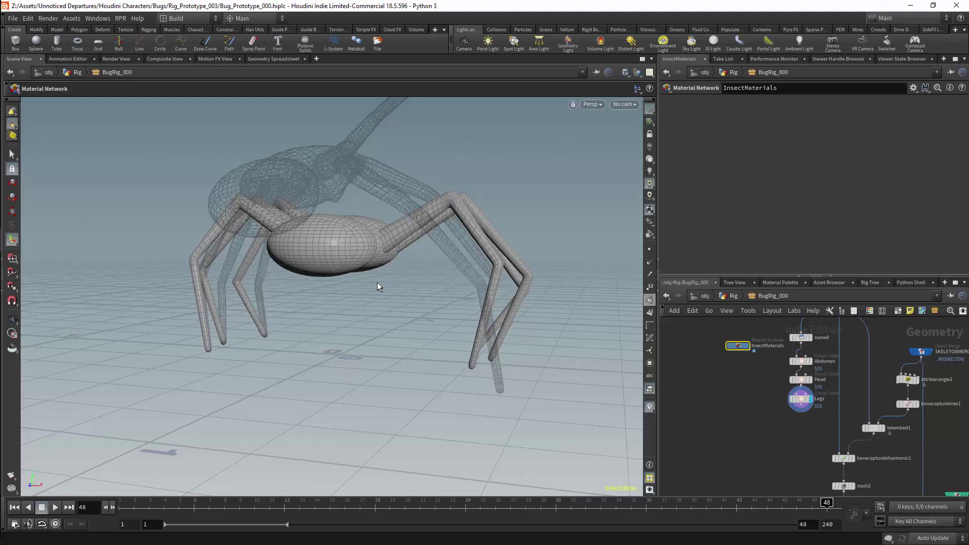
{"action": "key", "text": "Tab"}
{"action": "mouse_move", "coordinate": [808, 430]}
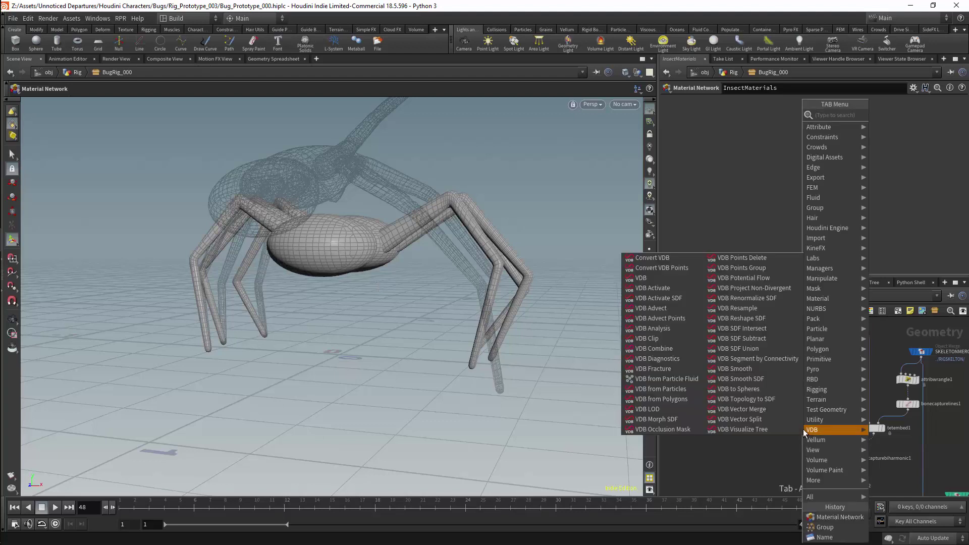
{"action": "type", "text": "name"}
{"action": "key", "text": "Return"}
{"action": "left_click", "coordinate": [798, 435]}
{"action": "left_click", "coordinate": [805, 405]}
{"action": "left_click", "coordinate": [798, 426]}
{"action": "left_click_drag", "start_coordinate": [798, 432], "coordinate": [802, 421]}
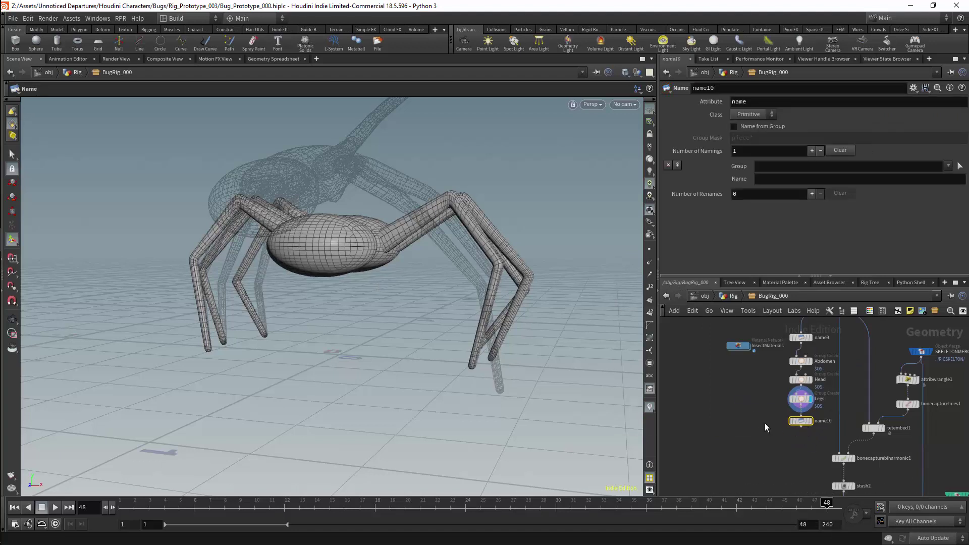
Set the new Name node's attribute to fbx_material_name
{"action": "left_click", "coordinate": [738, 101]}
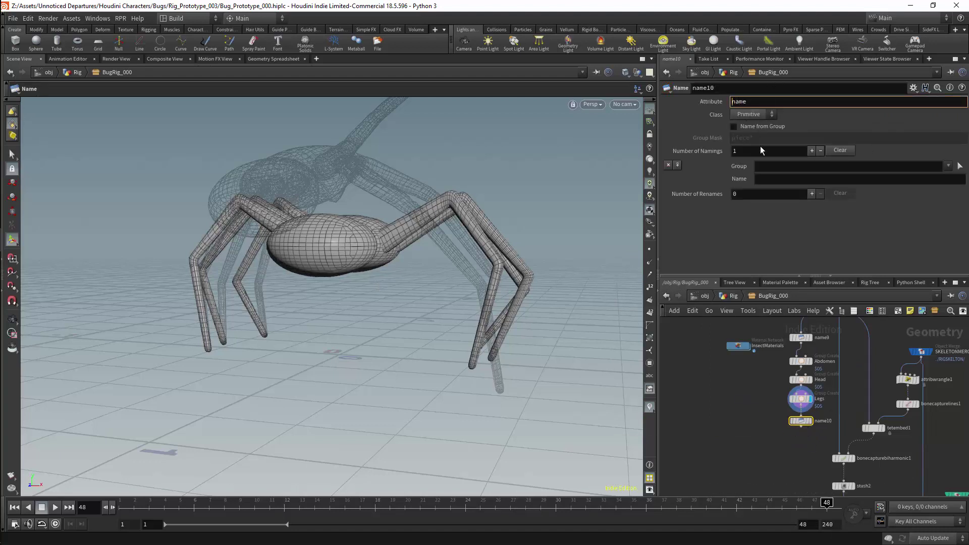
{"action": "type", "text": "fbx_material_"}
{"action": "key", "text": "Return"}
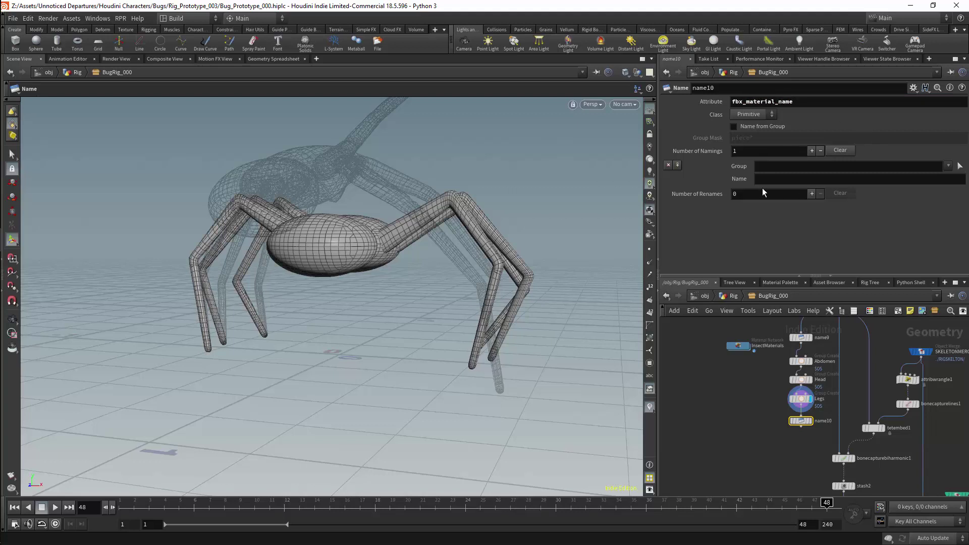
Give the Name node three namings and assign them the groups Abdomen, Head and Legs in order
{"action": "left_click", "coordinate": [948, 166]}
{"action": "left_click", "coordinate": [940, 176]}
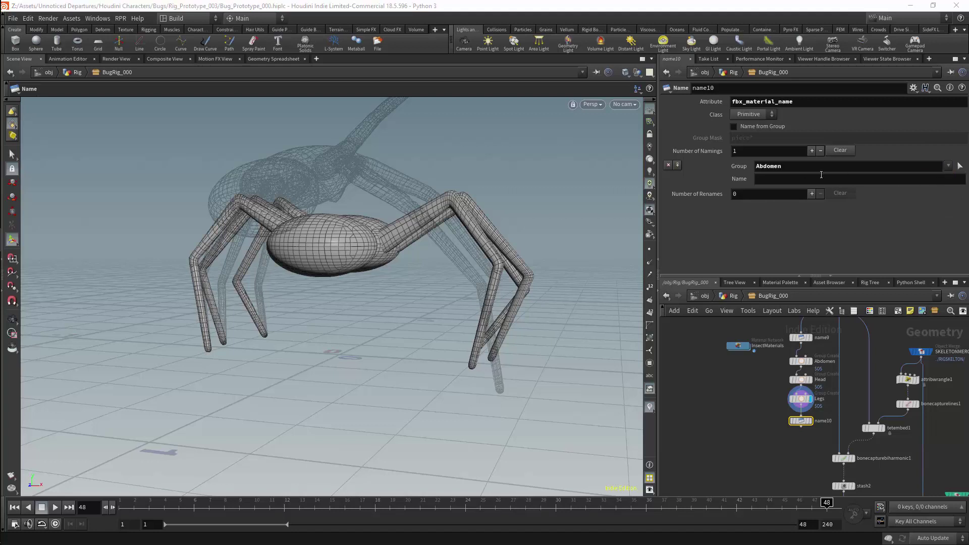
{"action": "left_click", "coordinate": [812, 151]}
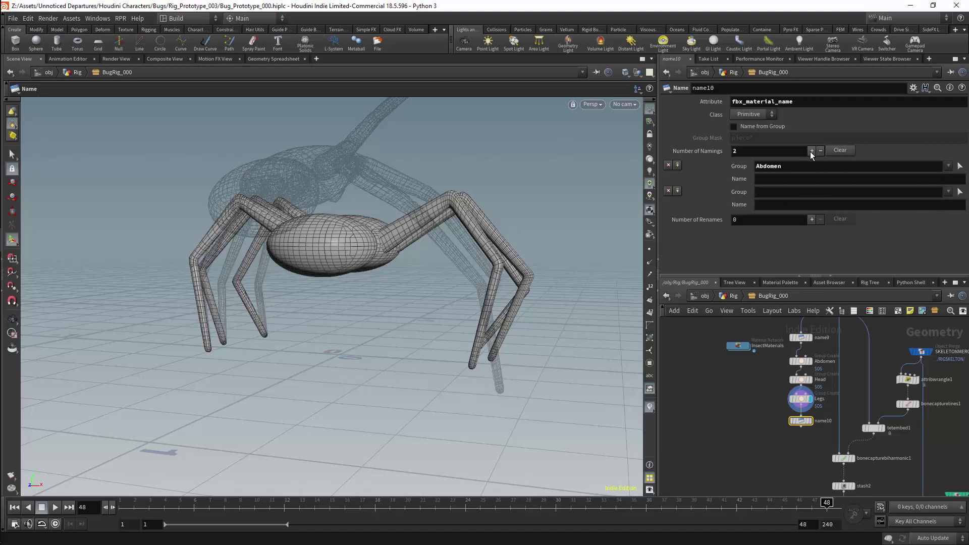
{"action": "left_click", "coordinate": [812, 150]}
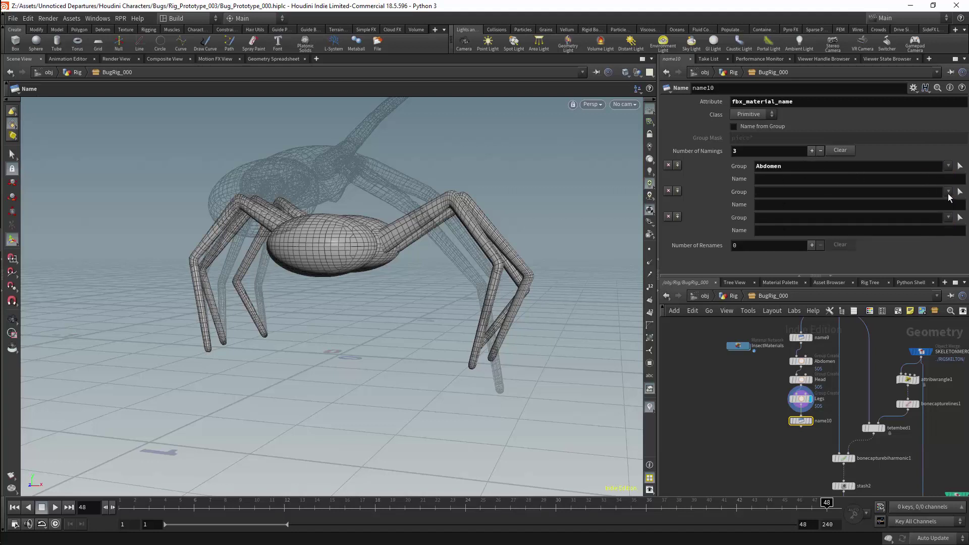
{"action": "left_click", "coordinate": [949, 197]}
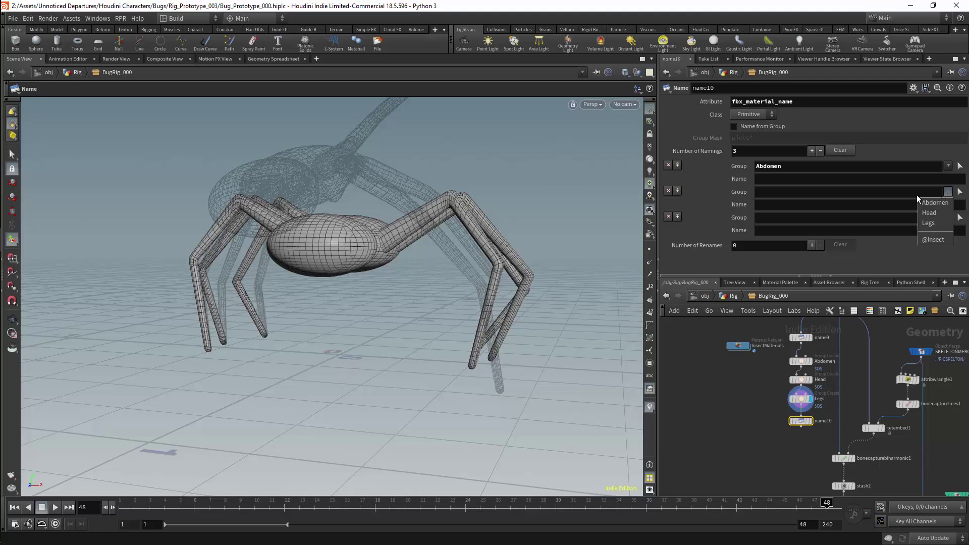
{"action": "left_click", "coordinate": [930, 218]}
{"action": "left_click", "coordinate": [948, 217]}
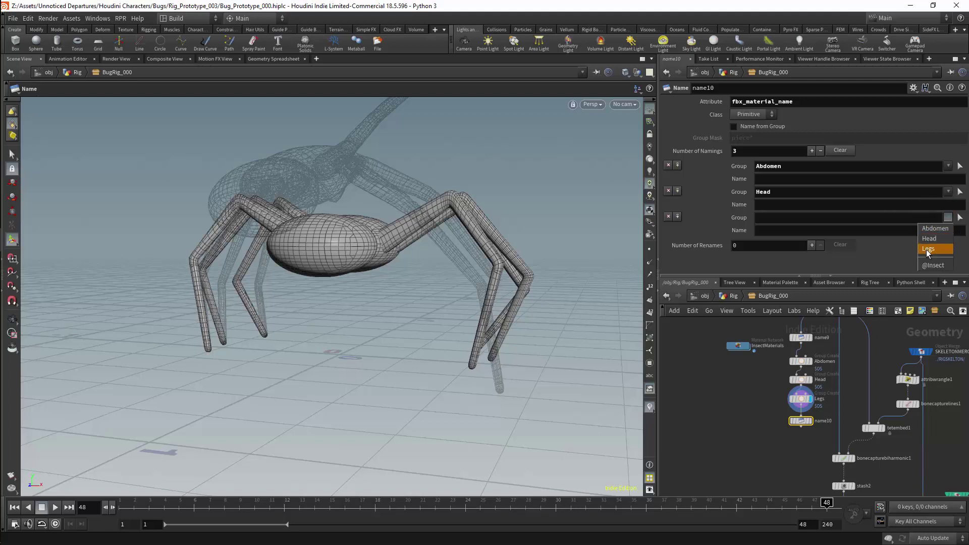
{"action": "left_click", "coordinate": [929, 249]}
Copy the group names of the first two namings into their name values, Abdomen and Head
{"action": "left_click_drag", "start_coordinate": [782, 166], "coordinate": [759, 193]}
{"action": "left_click", "coordinate": [775, 184]}
{"action": "key", "text": "ctrl+c"}
{"action": "right_click", "coordinate": [761, 205]}
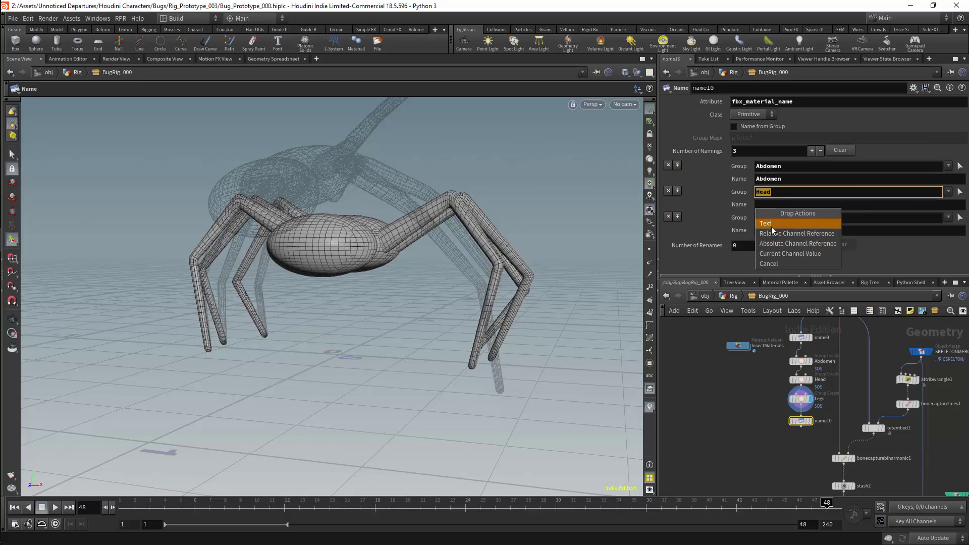
{"action": "left_click", "coordinate": [783, 227]}
Copy the third naming's full group name into its name value, Legs
{"action": "double_click", "coordinate": [761, 218]}
{"action": "key", "text": "ctrl+c"}
{"action": "right_click", "coordinate": [765, 231]}
{"action": "left_click", "coordinate": [771, 240]}
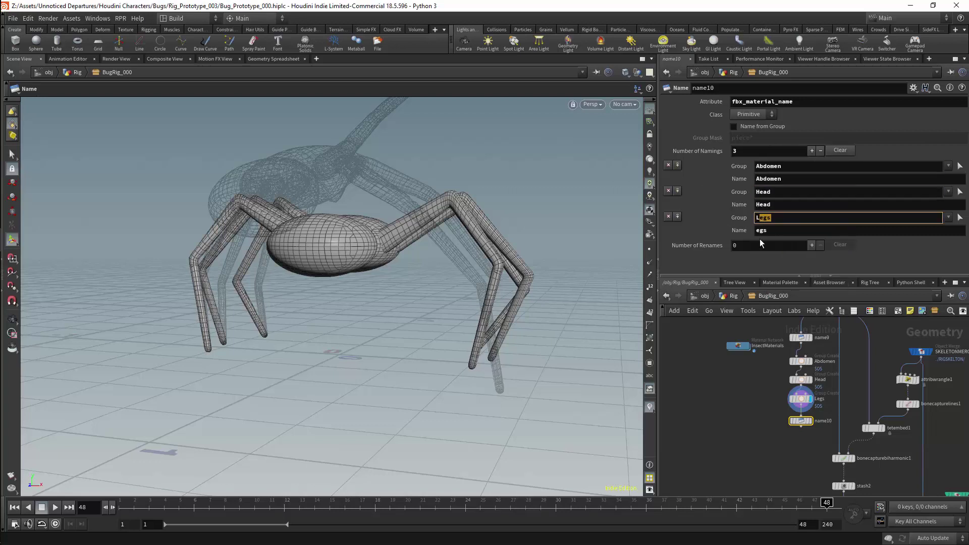
{"action": "left_click_drag", "start_coordinate": [769, 218], "coordinate": [765, 224]}
{"action": "double_click", "coordinate": [781, 218]}
{"action": "right_click", "coordinate": [765, 230]}
{"action": "left_click", "coordinate": [768, 246]}
Examine the primitive attributes of name10 in the Geometry Spreadsheet
{"action": "left_click", "coordinate": [753, 396]}
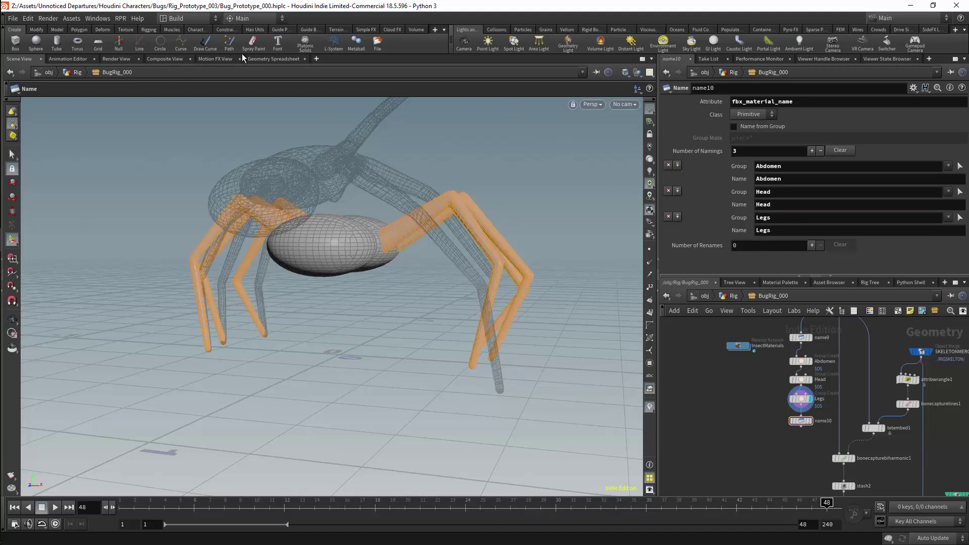
{"action": "left_click", "coordinate": [272, 59]}
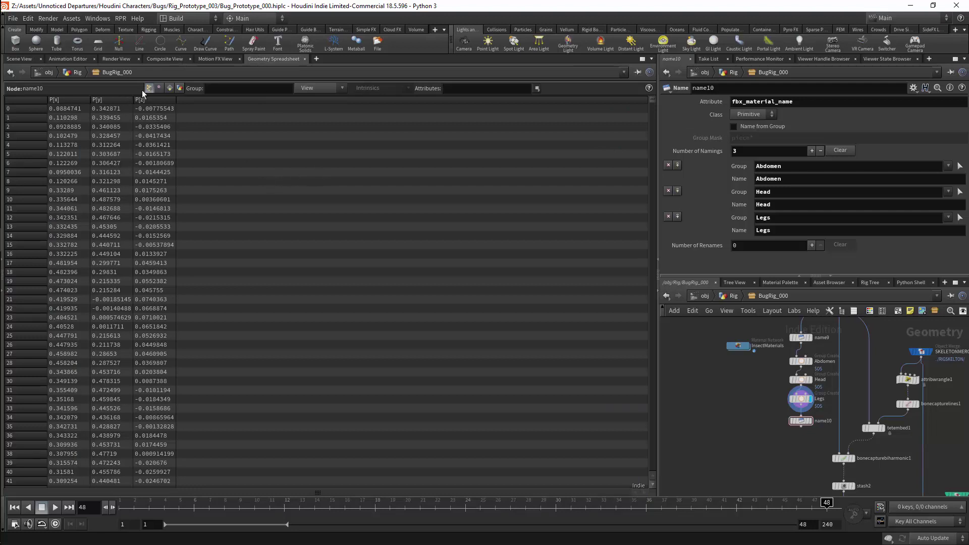
{"action": "left_click", "coordinate": [168, 88]}
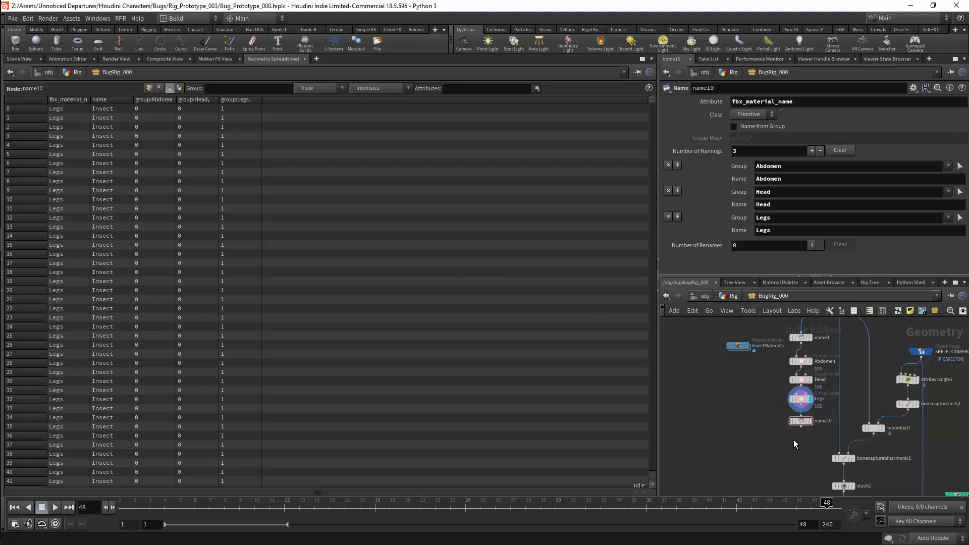
Add a Material node connected beneath name10
{"action": "key", "text": "Tab"}
{"action": "type", "text": "mat"}
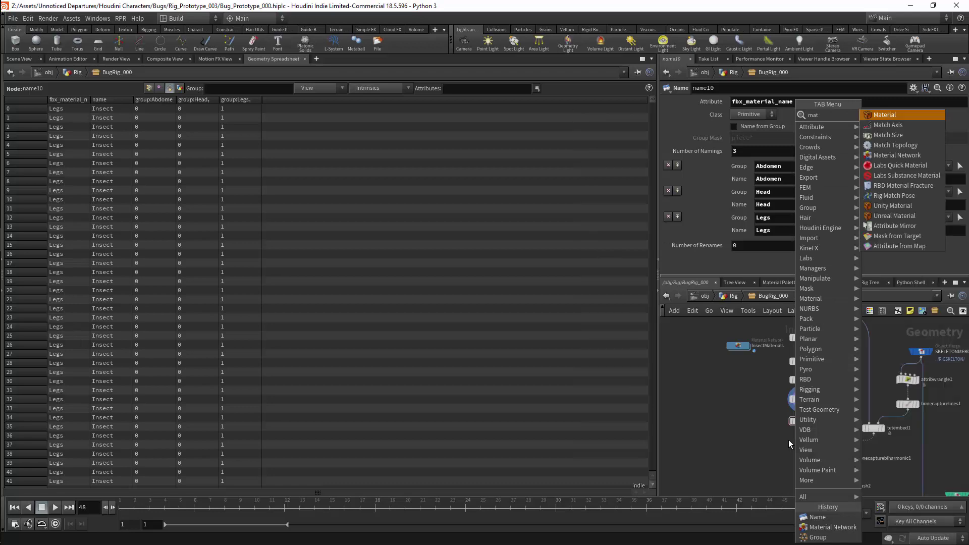
{"action": "key", "text": "Return"}
{"action": "left_click", "coordinate": [789, 440]}
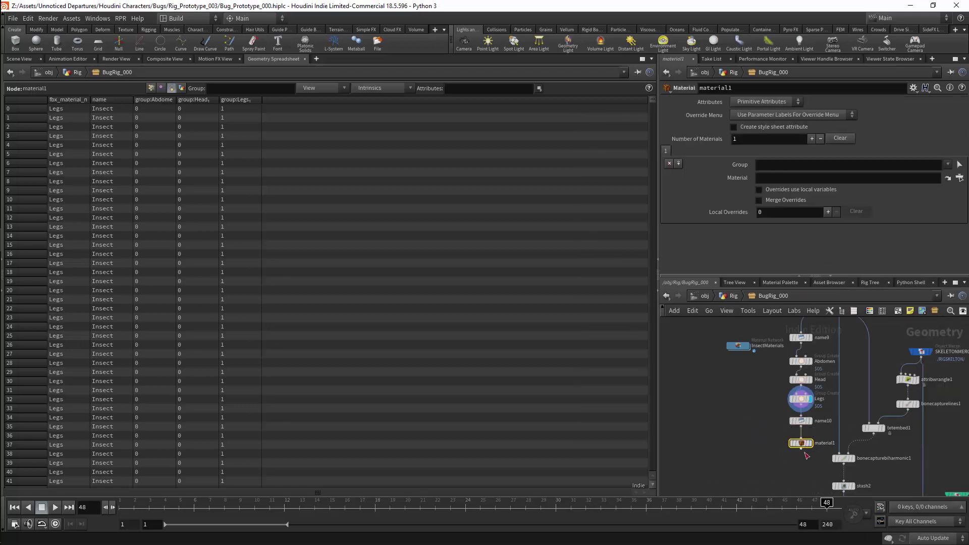
Wire the Material node into bonecapturebiharmonic1 and display its result in the scene view
{"action": "left_click_drag", "start_coordinate": [801, 449], "coordinate": [839, 453]}
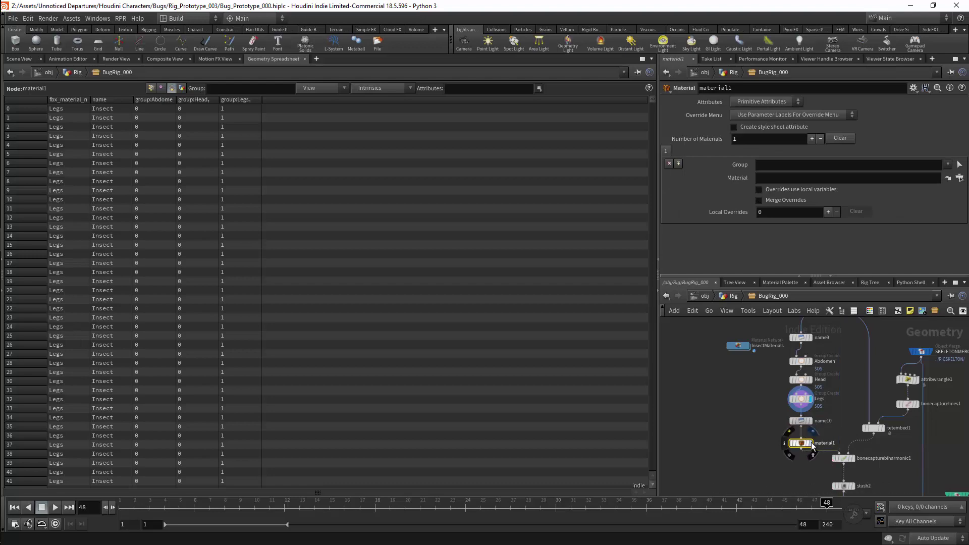
{"action": "left_click", "coordinate": [810, 443]}
{"action": "left_click", "coordinate": [26, 59]}
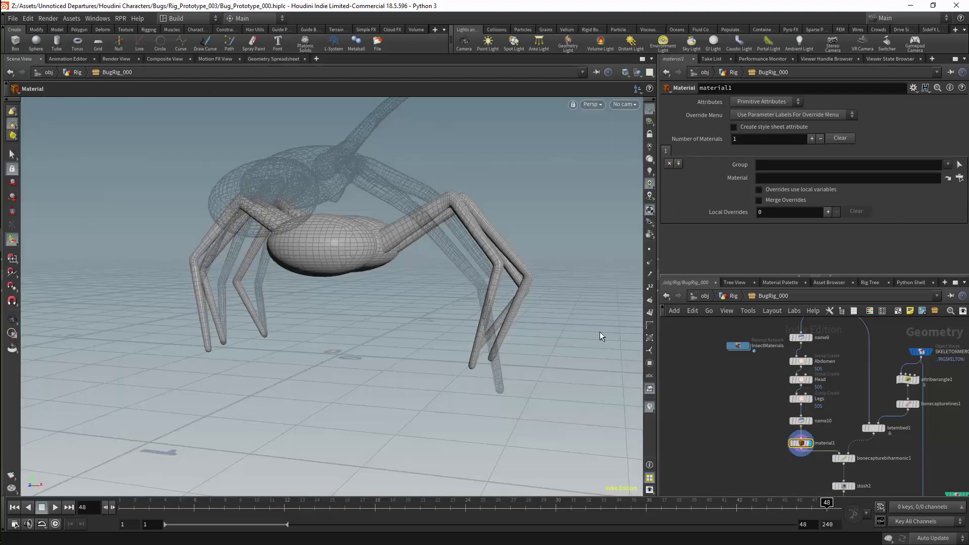
Set the Material node to three materials and assign ../InsectMaterials/Abdomen/ to the Abdomen group in the first one
{"action": "left_click", "coordinate": [679, 163]}
{"action": "left_click", "coordinate": [678, 163]}
{"action": "left_click", "coordinate": [948, 164]}
{"action": "left_click", "coordinate": [932, 171]}
{"action": "left_click", "coordinate": [900, 178]}
{"action": "type", "text": "../I"}
{"action": "key", "text": "Down"}
{"action": "key", "text": "Return"}
{"action": "key", "text": "Down"}
{"action": "key", "text": "Tab"}
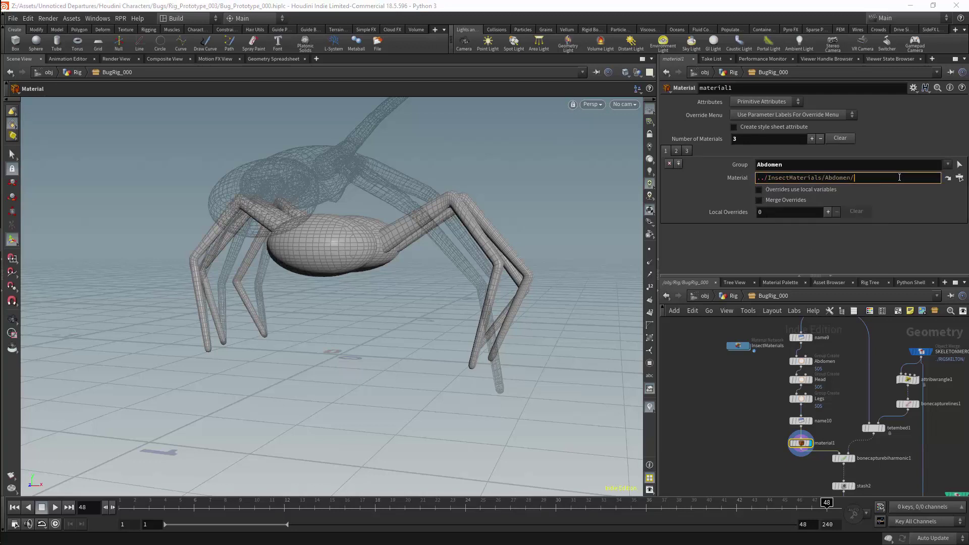
{"action": "left_click", "coordinate": [759, 248]}
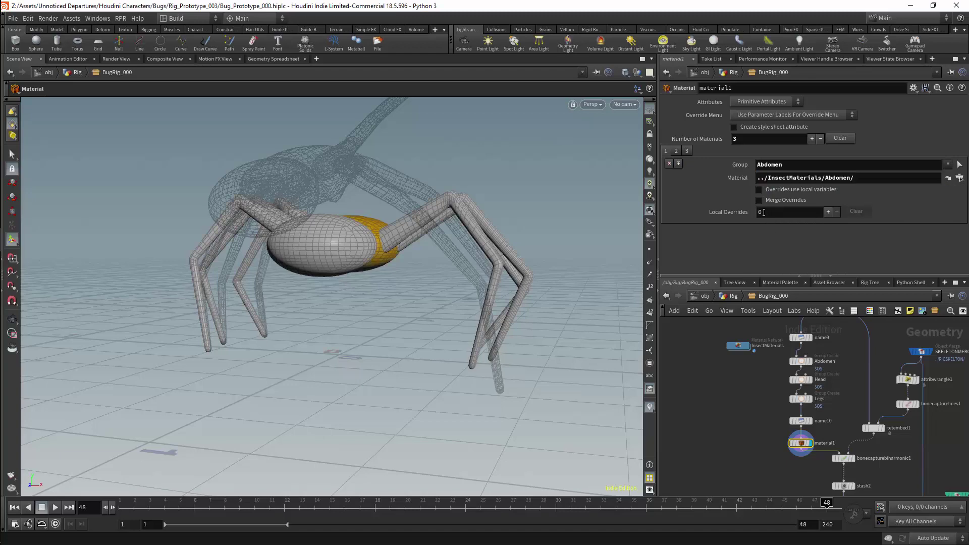
Add a local override for the basecolor parameter to the Abdomen material
{"action": "left_click", "coordinate": [829, 212]}
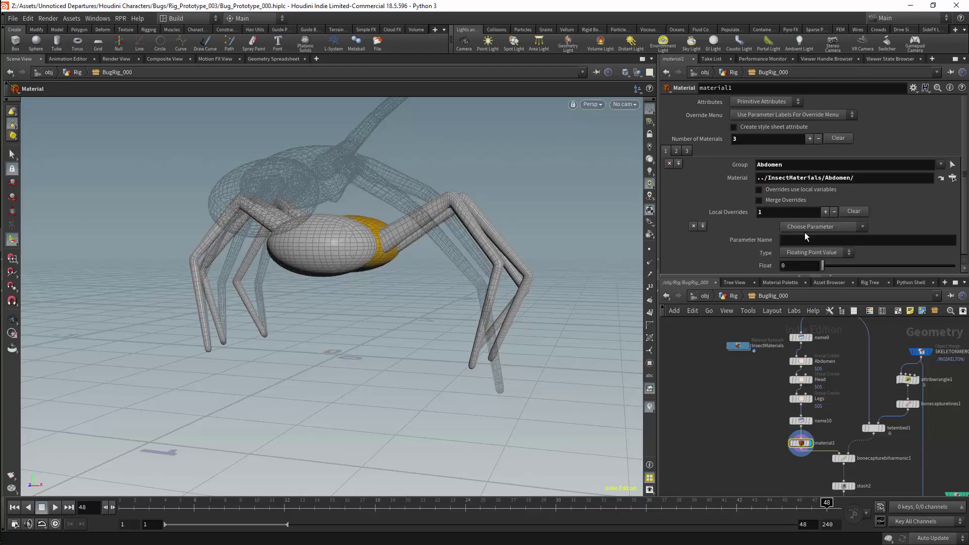
{"action": "left_click", "coordinate": [816, 226]}
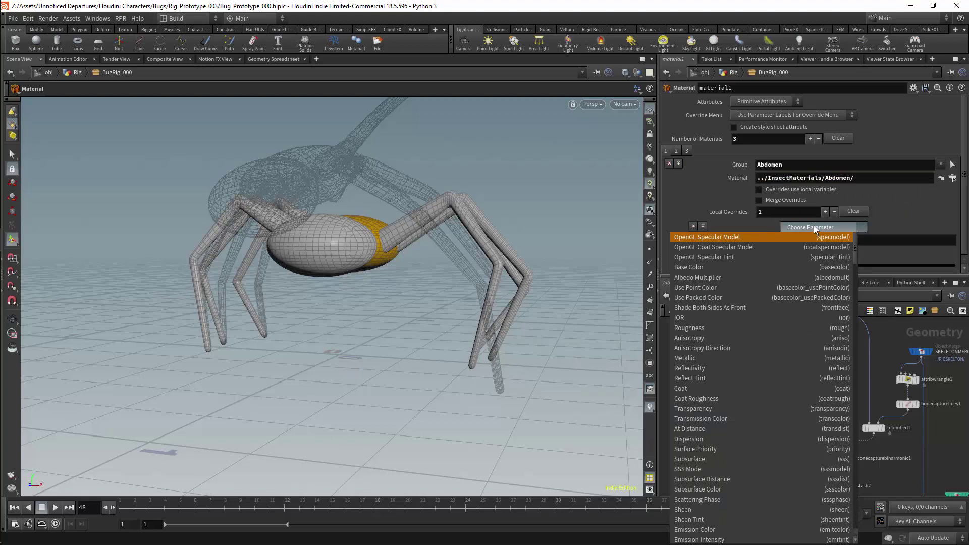
{"action": "left_click", "coordinate": [717, 267]}
{"action": "key", "text": "Escape"}
{"action": "left_click_drag", "start_coordinate": [523, 184], "coordinate": [470, 227]}
{"action": "key", "text": "Return"}
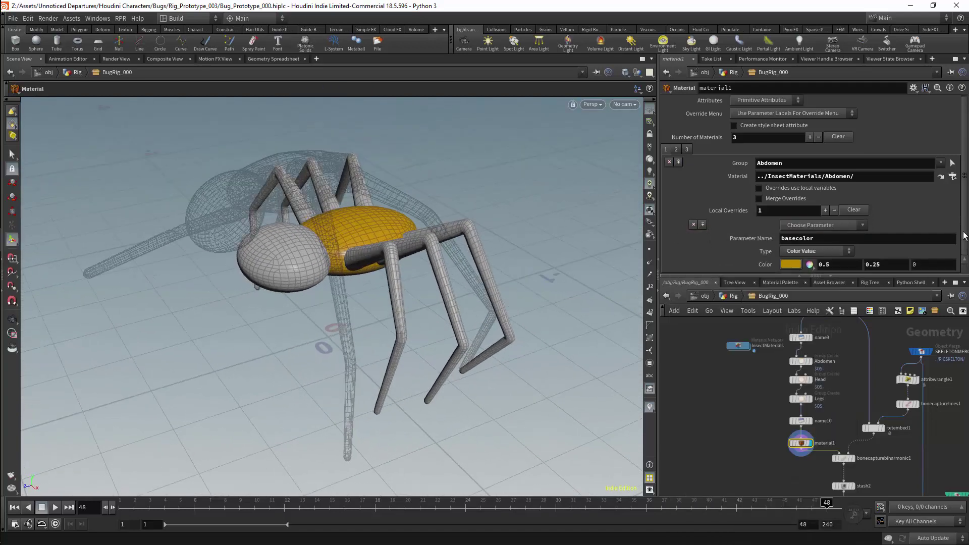
Set the Abdomen's basecolor override to a dark brown of 0.069, 0.0210632, 0
{"action": "left_click", "coordinate": [793, 266]}
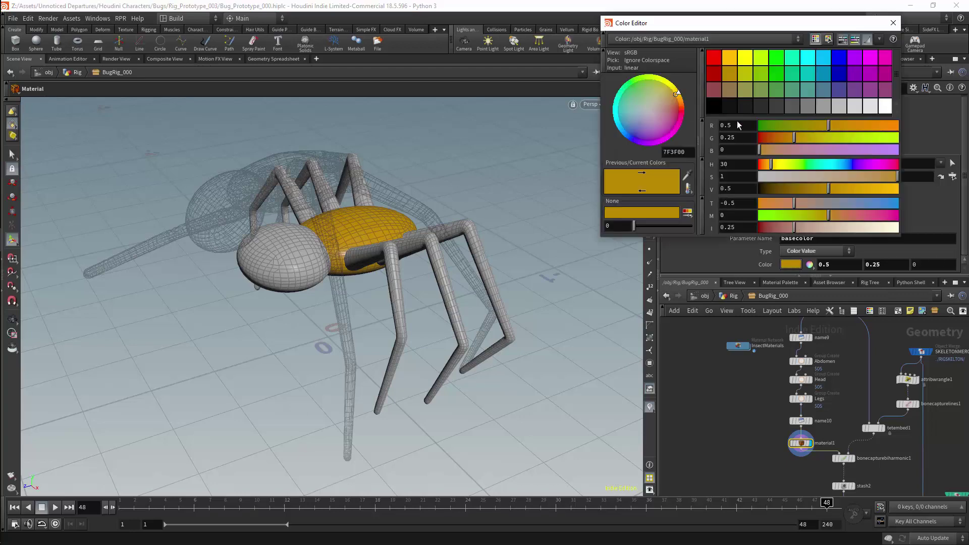
{"action": "left_click_drag", "start_coordinate": [786, 189], "coordinate": [771, 128]}
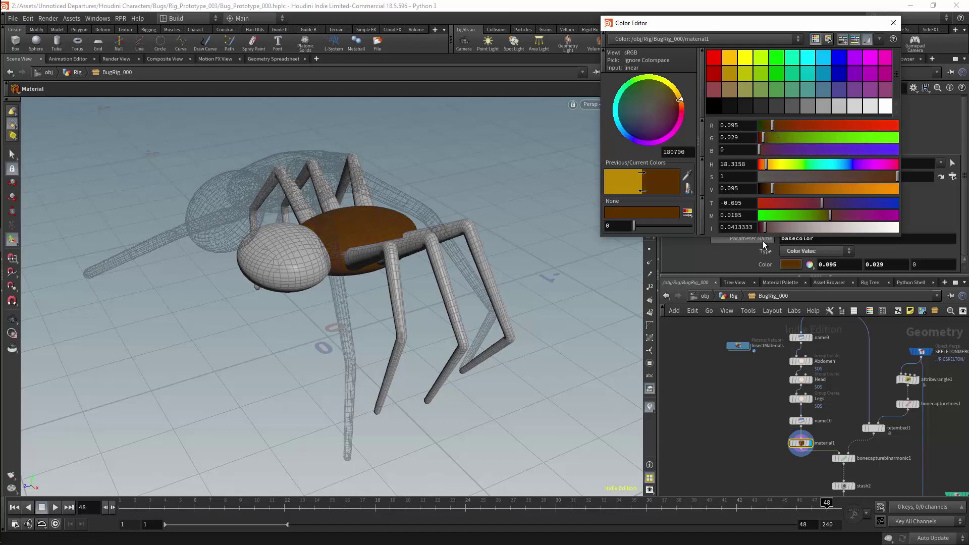
{"action": "left_click_drag", "start_coordinate": [773, 195], "coordinate": [768, 195]}
{"action": "left_click", "coordinate": [893, 22]}
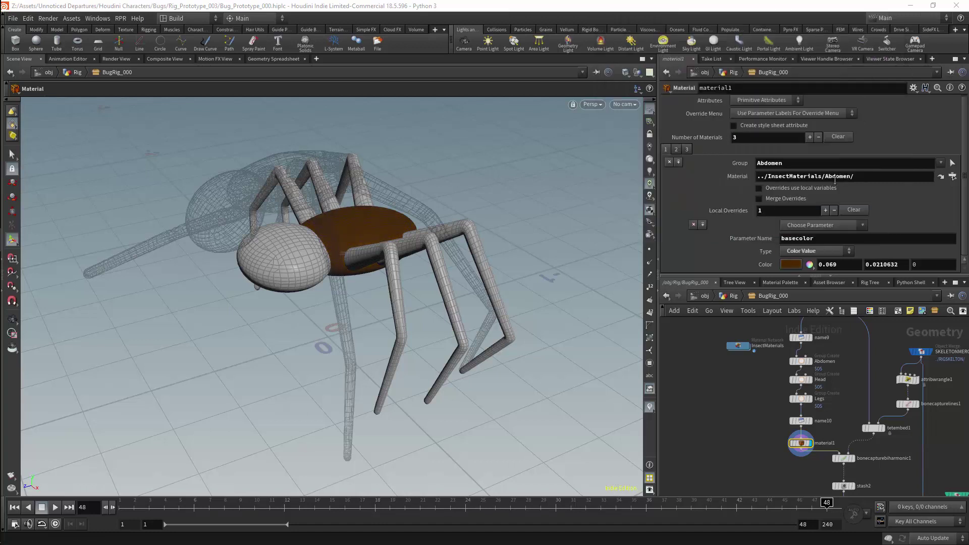
Assign ../InsectMaterials/Head/ to the Head group in the second material
{"action": "left_click", "coordinate": [677, 150]}
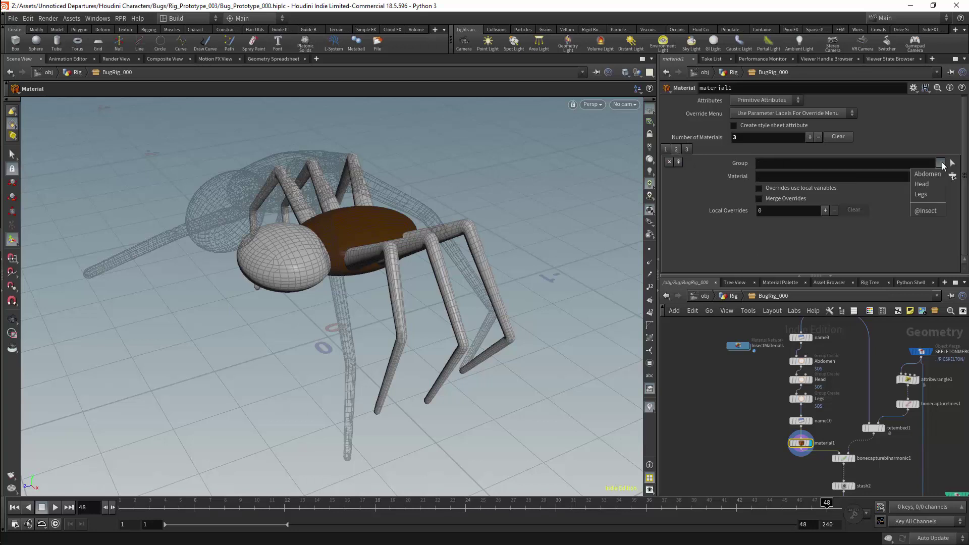
{"action": "left_click", "coordinate": [875, 176]}
{"action": "type", "text": "../ma"}
{"action": "key", "text": "BackSpace"}
{"action": "key", "text": "BackSpace"}
{"action": "type", "text": "InsectMaterials/Head/"}
{"action": "key", "text": "Return"}
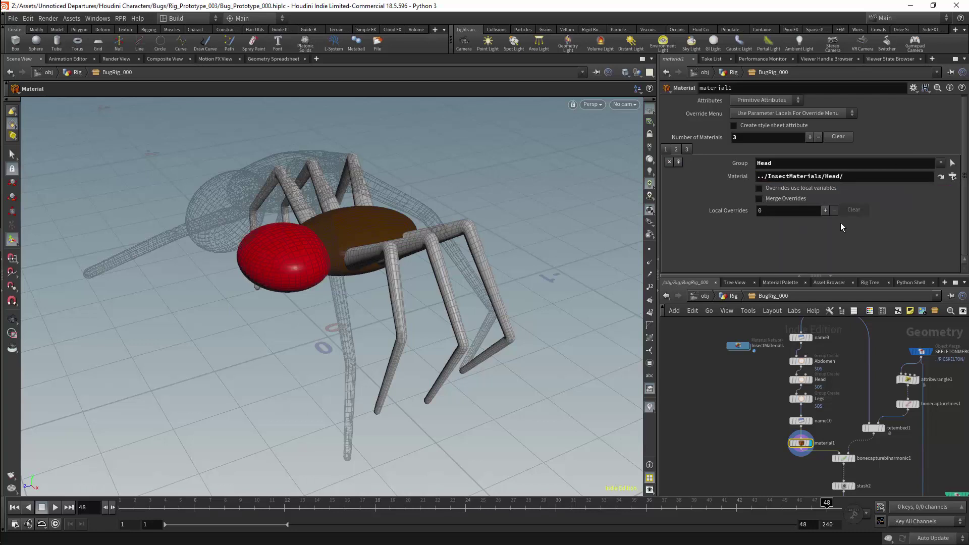
Add a basecolor local override to the Head material and darken it to 0.018, 0, 0
{"action": "left_click", "coordinate": [826, 210]}
{"action": "left_click", "coordinate": [824, 226]}
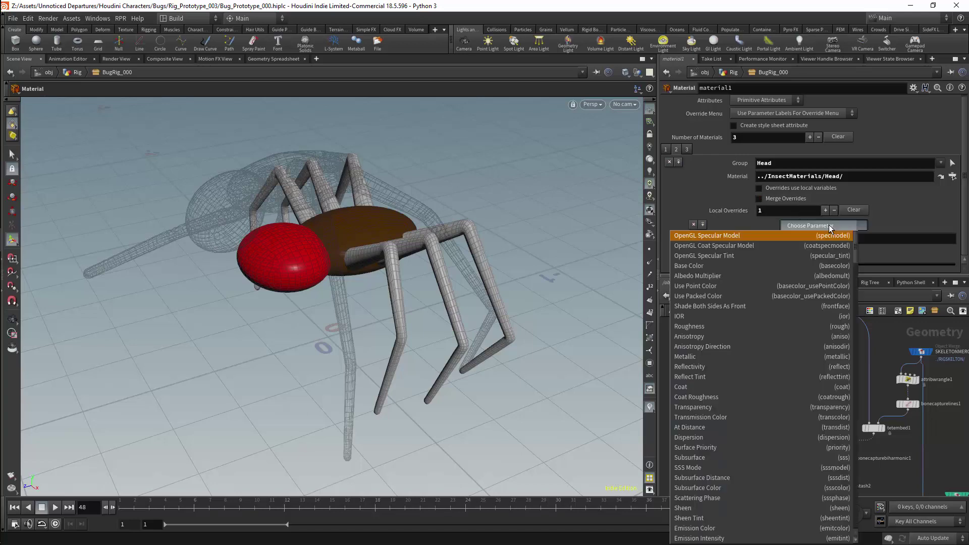
{"action": "left_click", "coordinate": [798, 268]}
{"action": "left_click", "coordinate": [791, 264]}
{"action": "left_click_drag", "start_coordinate": [898, 126], "coordinate": [762, 128]}
{"action": "left_click", "coordinate": [894, 22]}
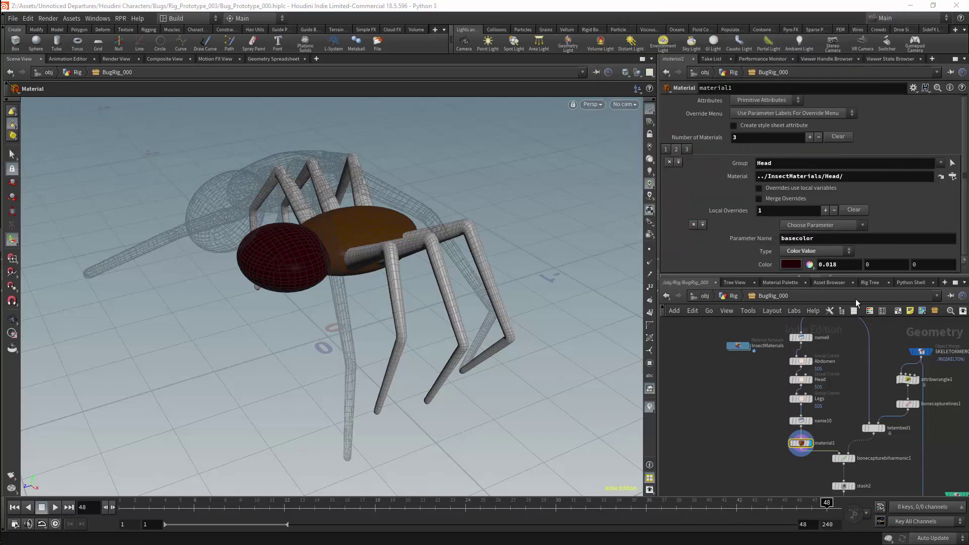
Assign ../InsectMaterials/Legs/ to the Legs group in the third material
{"action": "left_click", "coordinate": [687, 150]}
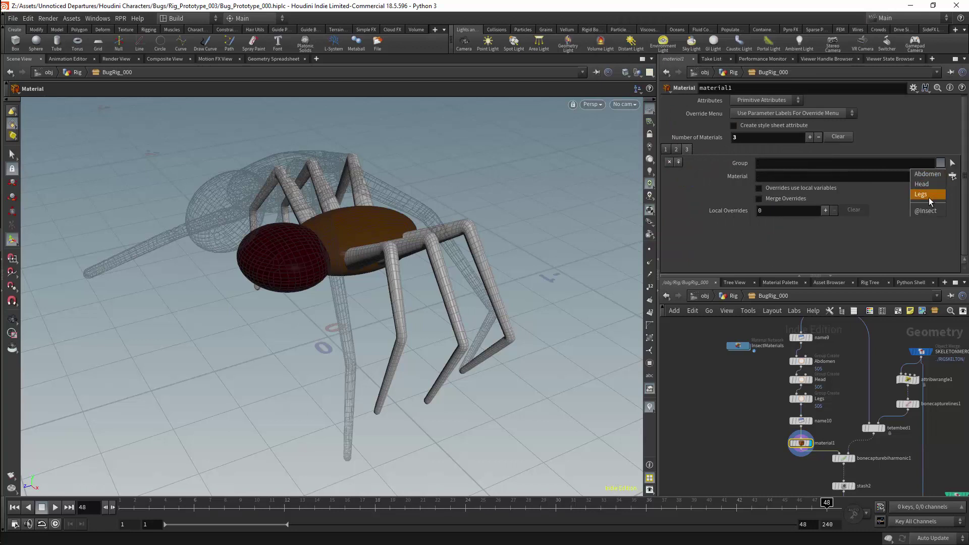
{"action": "left_click", "coordinate": [909, 175]}
{"action": "type", "text": "../InsectMaterials/"}
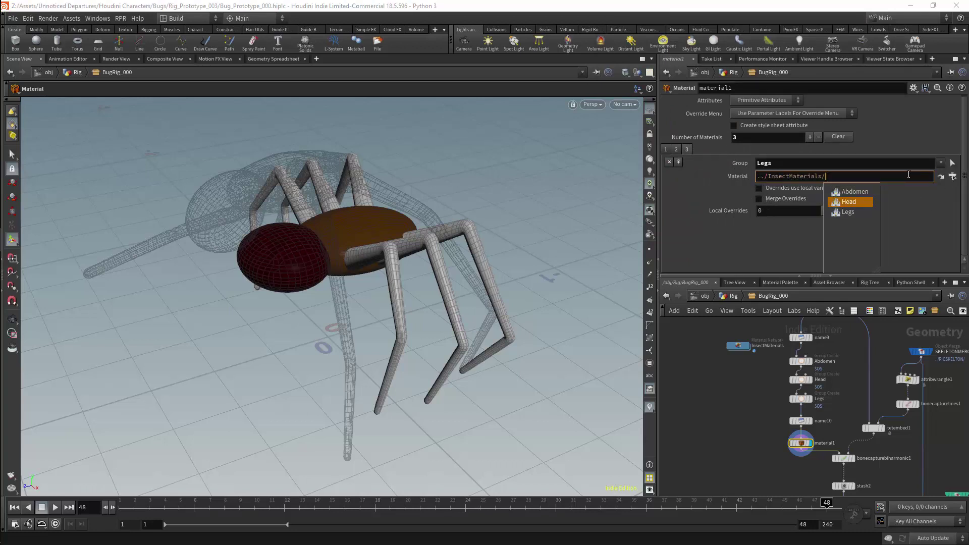
{"action": "left_click", "coordinate": [848, 212]}
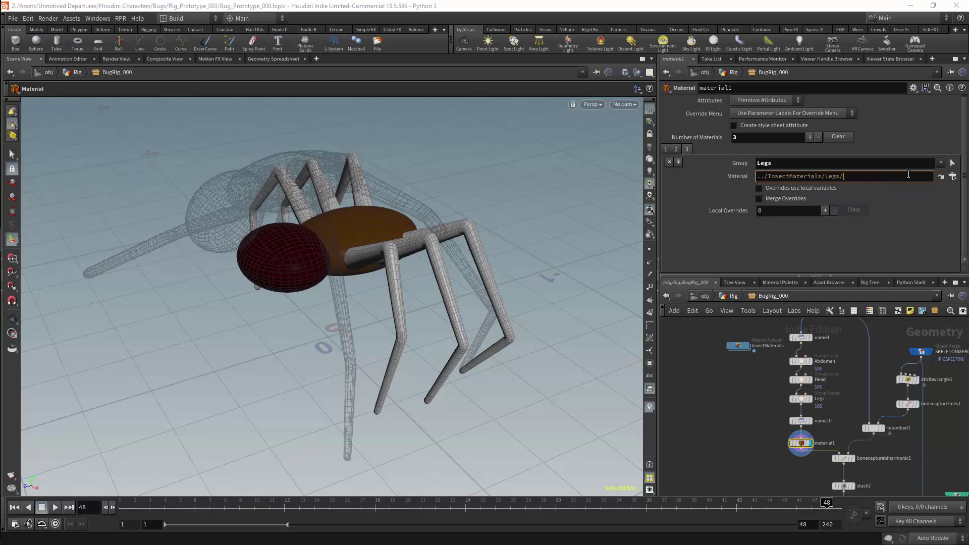
{"action": "left_click", "coordinate": [802, 235]}
{"action": "left_click_drag", "start_coordinate": [419, 207], "coordinate": [439, 182], "text": "alt"}
Display the result of capturelayerpaint1 and stash the input of stash2 again to bring the materials through
{"action": "middle_click_drag", "start_coordinate": [776, 434], "coordinate": [747, 377]}
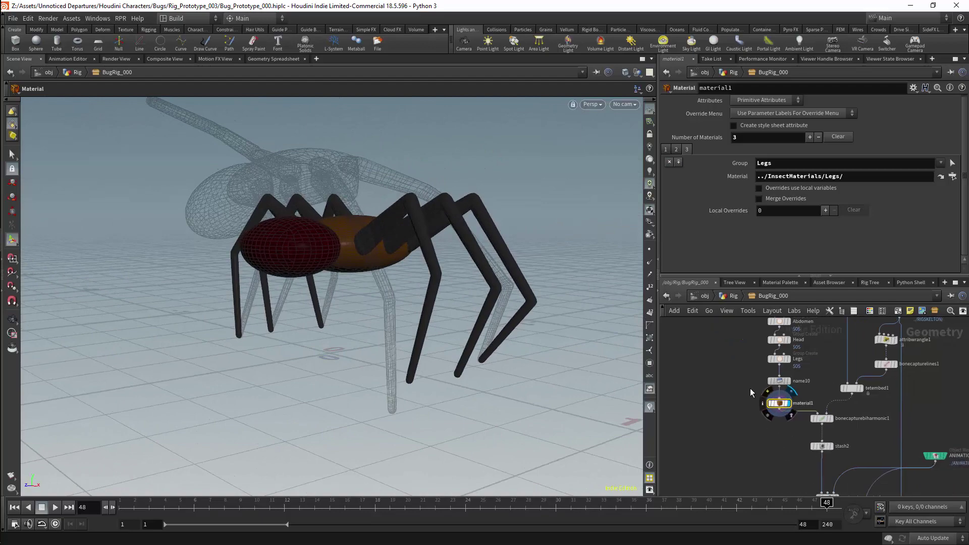
{"action": "middle_click_drag", "start_coordinate": [741, 424], "coordinate": [752, 344]}
{"action": "left_click", "coordinate": [840, 397]}
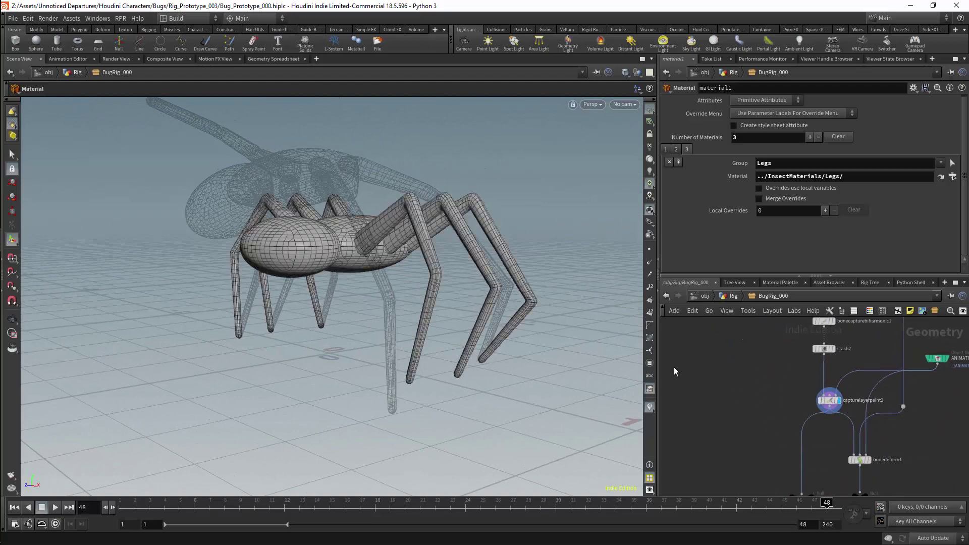
{"action": "left_click_drag", "start_coordinate": [452, 242], "coordinate": [478, 258], "text": "alt"}
{"action": "scroll", "coordinate": [478, 257], "scroll_direction": "down", "scroll_amount": 3}
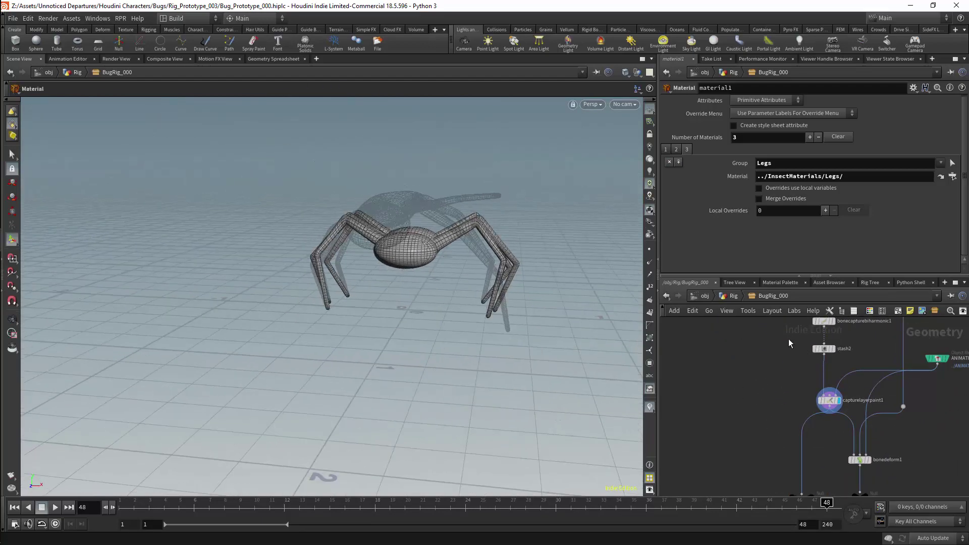
{"action": "left_click", "coordinate": [824, 349]}
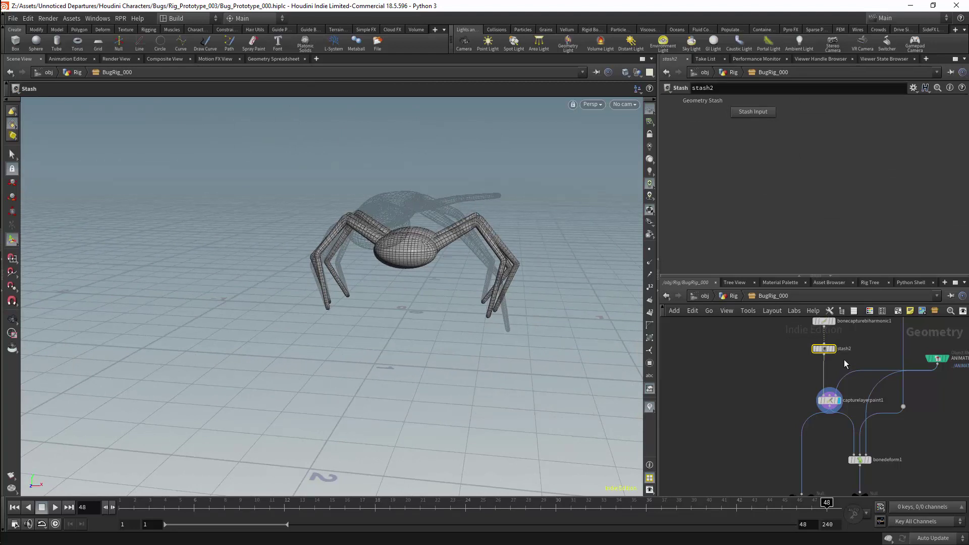
{"action": "left_click", "coordinate": [757, 112]}
{"action": "mouse_move", "coordinate": [455, 207]}
{"action": "left_mouse_down", "text": "alt"}
{"action": "mouse_move", "coordinate": [399, 189]}
{"action": "mouse_move", "coordinate": [438, 216]}
{"action": "left_mouse_up", "text": "alt"}
Select the polyreduce1 node and display its result in the scene view
{"action": "middle_click_drag", "start_coordinate": [681, 430], "coordinate": [721, 370]}
{"action": "scroll", "coordinate": [712, 469], "scroll_direction": "down", "scroll_amount": 3}
{"action": "middle_click_drag", "start_coordinate": [712, 469], "coordinate": [780, 404]}
{"action": "left_click", "coordinate": [812, 410]}
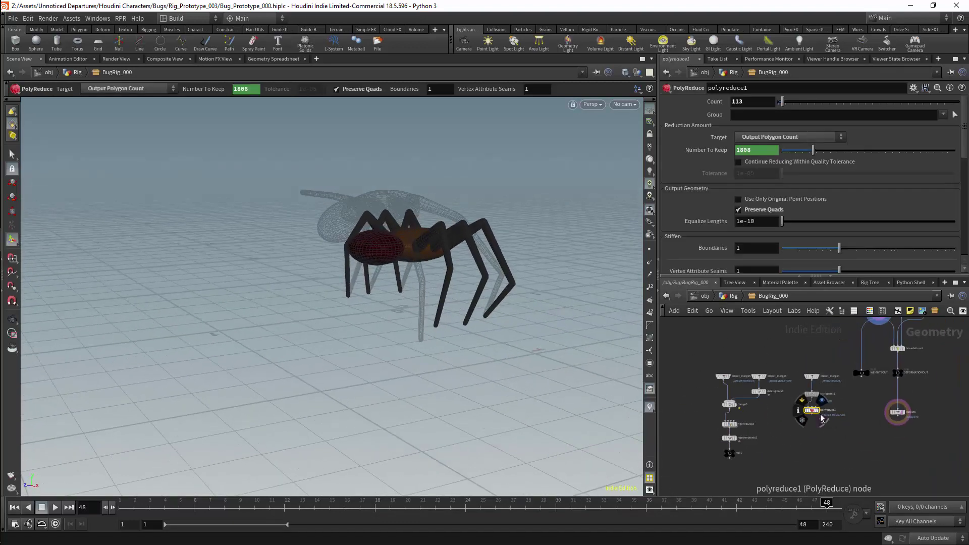
{"action": "left_click", "coordinate": [822, 400]}
{"action": "left_click_drag", "start_coordinate": [404, 207], "coordinate": [452, 242], "text": "alt"}
Examine the material_override and shop_materialpath primitive attributes of polyreduce1 in the Geometry Spreadsheet, widening their columns
{"action": "left_click", "coordinate": [273, 59]}
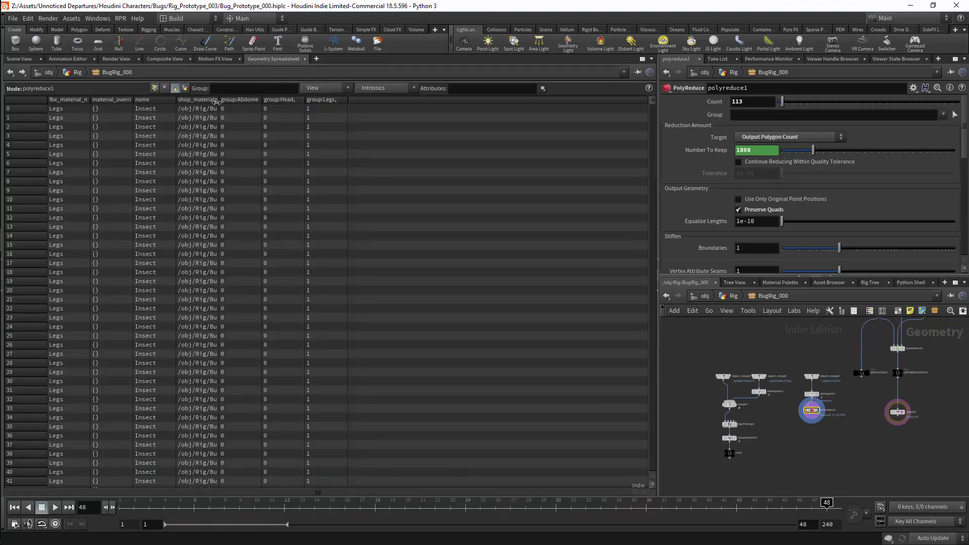
{"action": "left_click_drag", "start_coordinate": [134, 100], "coordinate": [336, 104]}
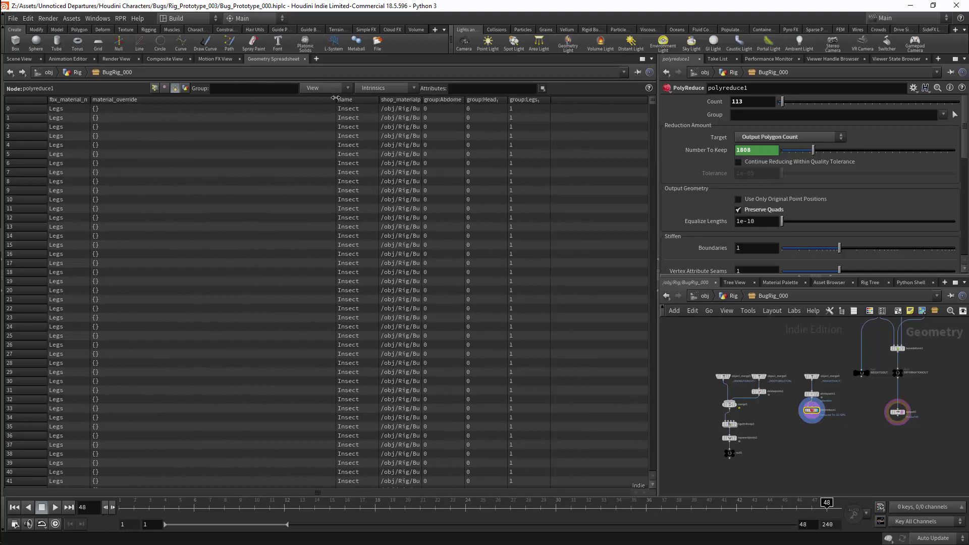
{"action": "left_click_drag", "start_coordinate": [335, 99], "coordinate": [279, 103]}
{"action": "left_click_drag", "start_coordinate": [364, 100], "coordinate": [468, 101]}
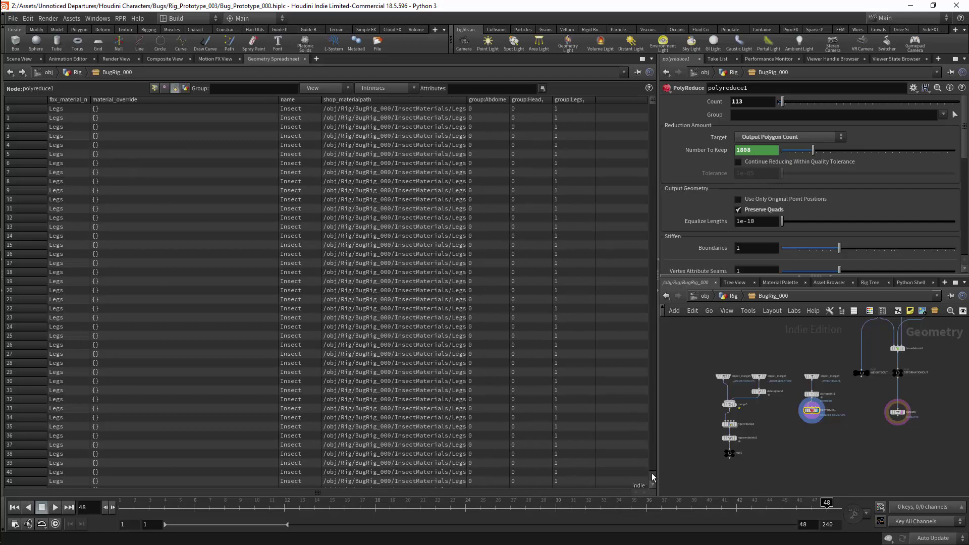
{"action": "left_click_drag", "start_coordinate": [654, 105], "coordinate": [650, 435]}
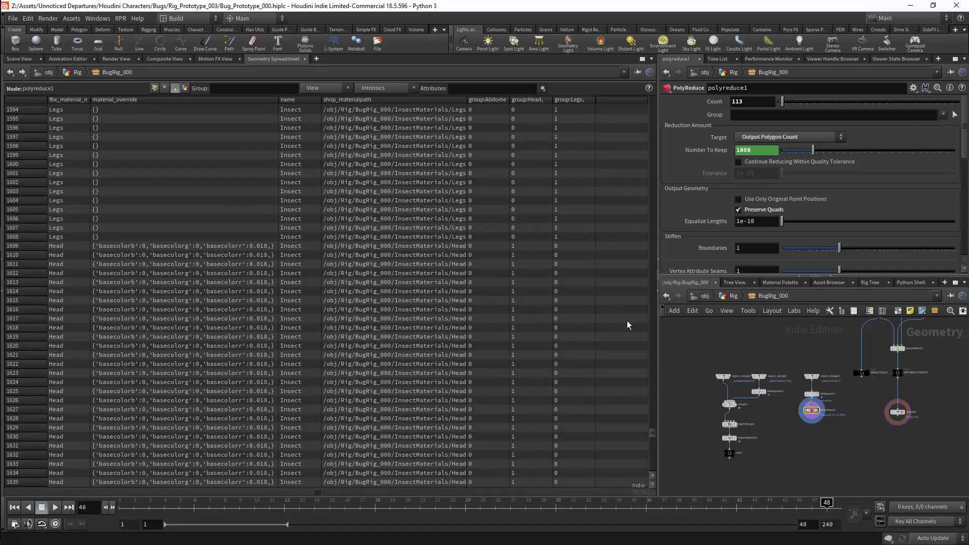
{"action": "left_click_drag", "start_coordinate": [653, 433], "coordinate": [653, 443]}
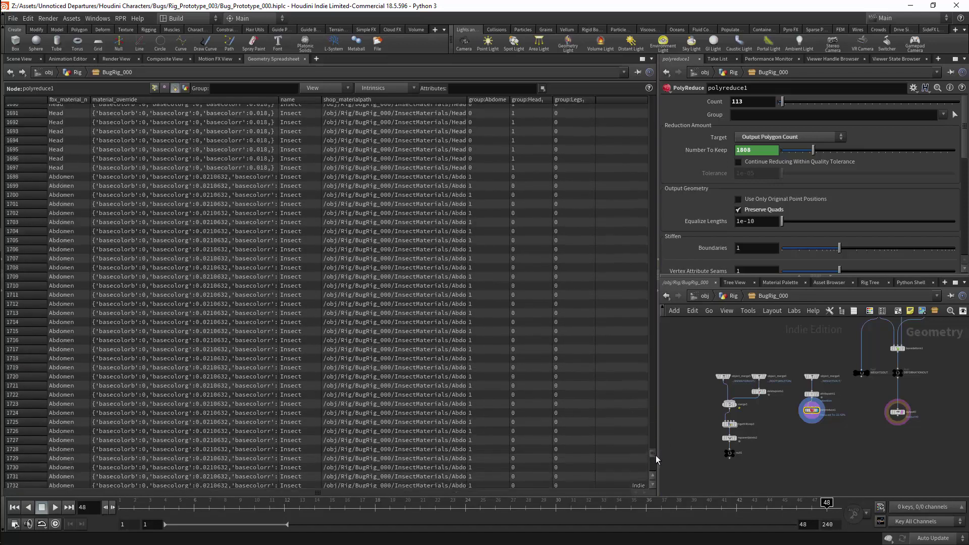
{"action": "scroll", "coordinate": [656, 457], "scroll_direction": "down", "scroll_amount": 15}
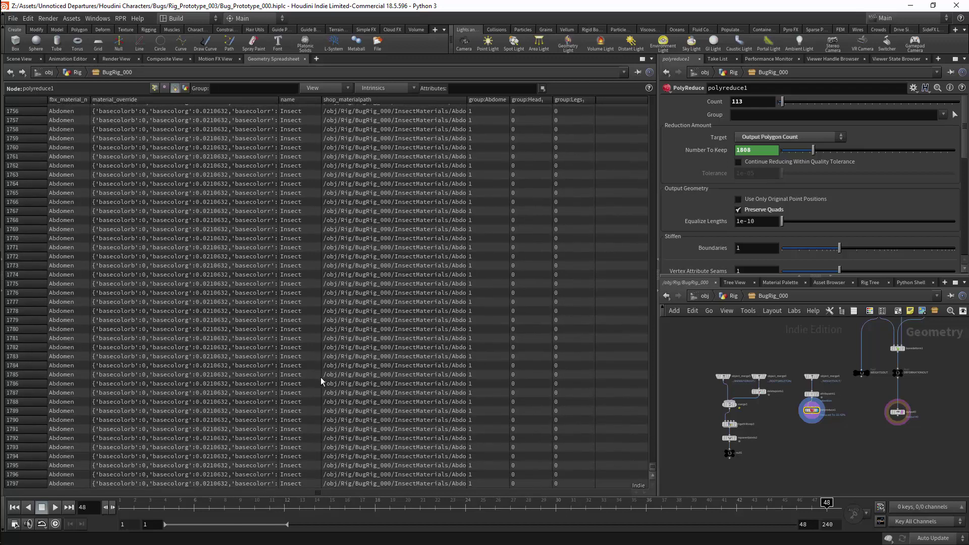
Open the node information of polyreduce1 and examine its primitive attributes and groups
{"action": "mouse_move", "coordinate": [840, 447]}
{"action": "middle_mouse_down"}
{"action": "mouse_move", "coordinate": [825, 506]}
{"action": "mouse_move", "coordinate": [854, 451]}
{"action": "middle_mouse_up"}
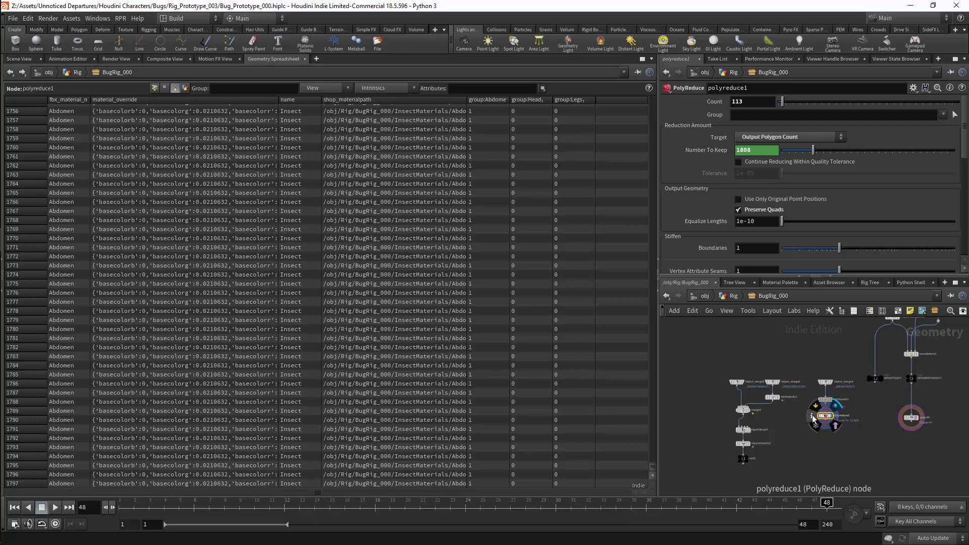
{"action": "left_click", "coordinate": [827, 423]}
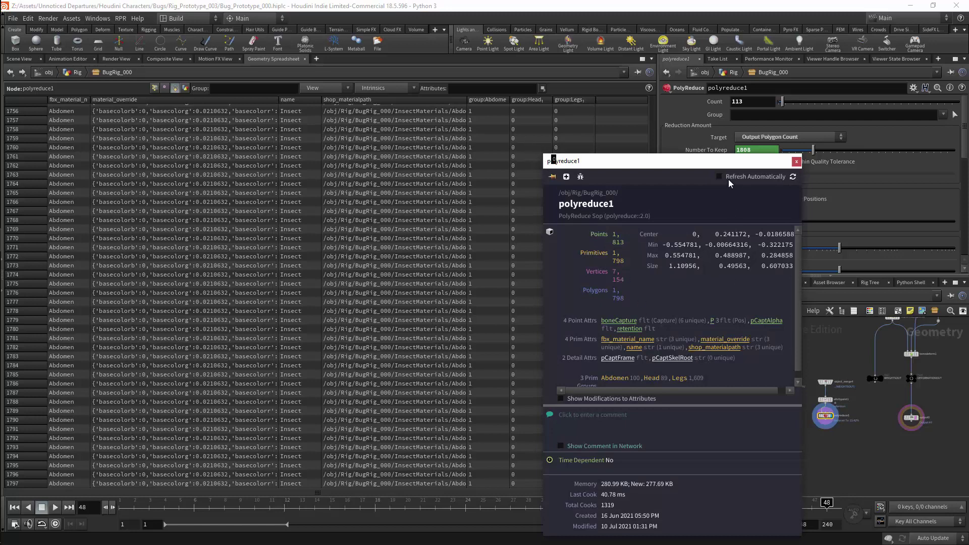
{"action": "left_click_drag", "start_coordinate": [726, 161], "coordinate": [684, 59]}
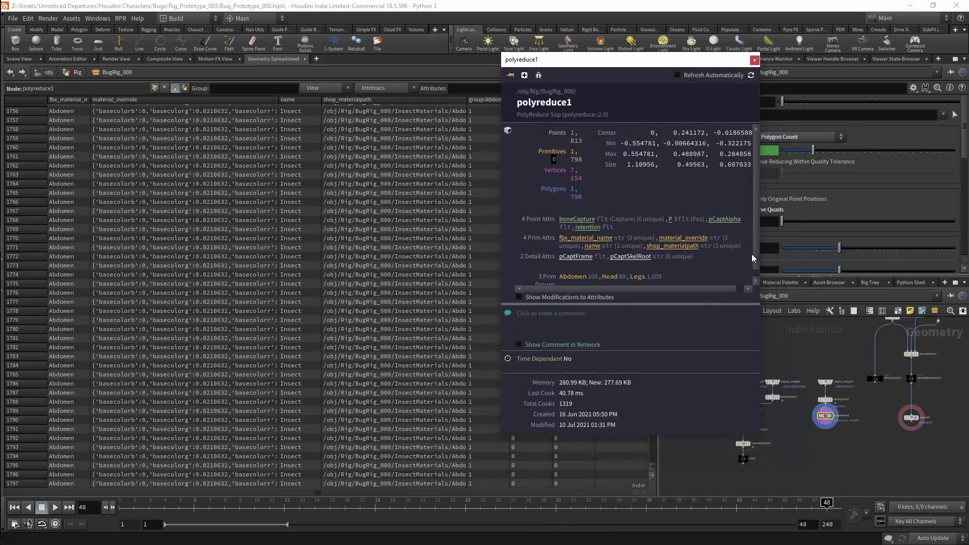
{"action": "scroll", "coordinate": [753, 258], "scroll_direction": "down", "scroll_amount": 1}
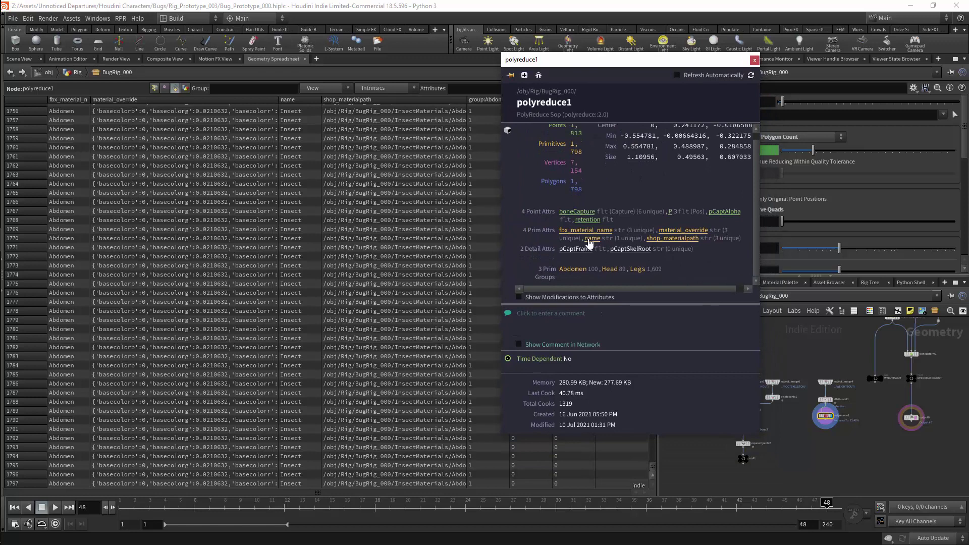